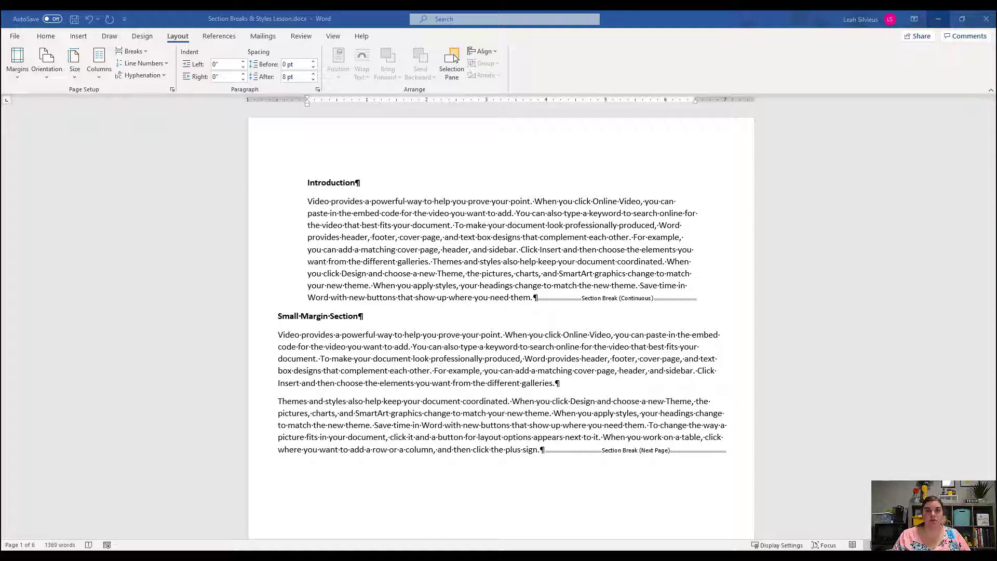
# Format the Introduction heading as 18 pt italic text in blue
pyautogui.tripleClick(336, 183)
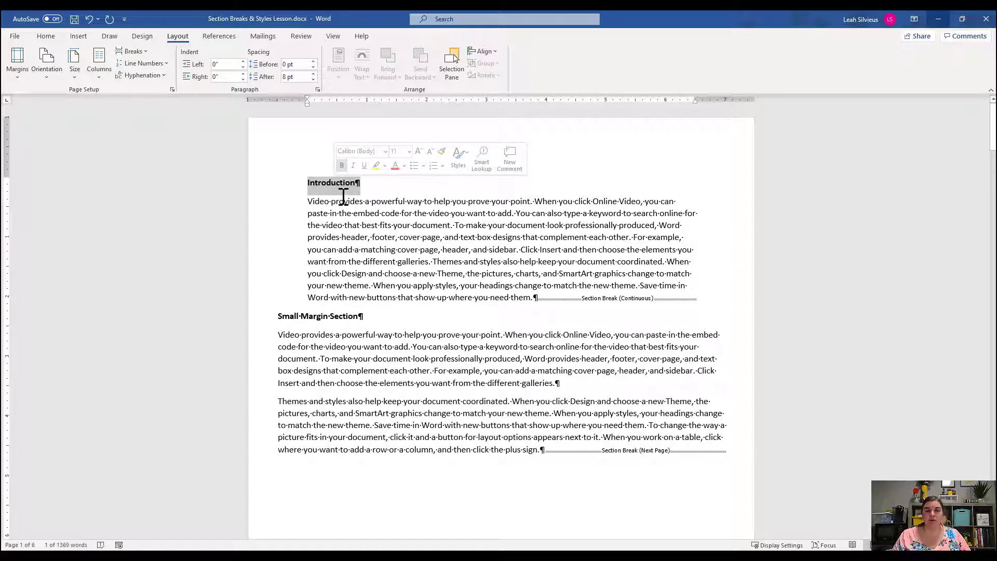
pyautogui.click(46, 38)
pyautogui.click(173, 55)
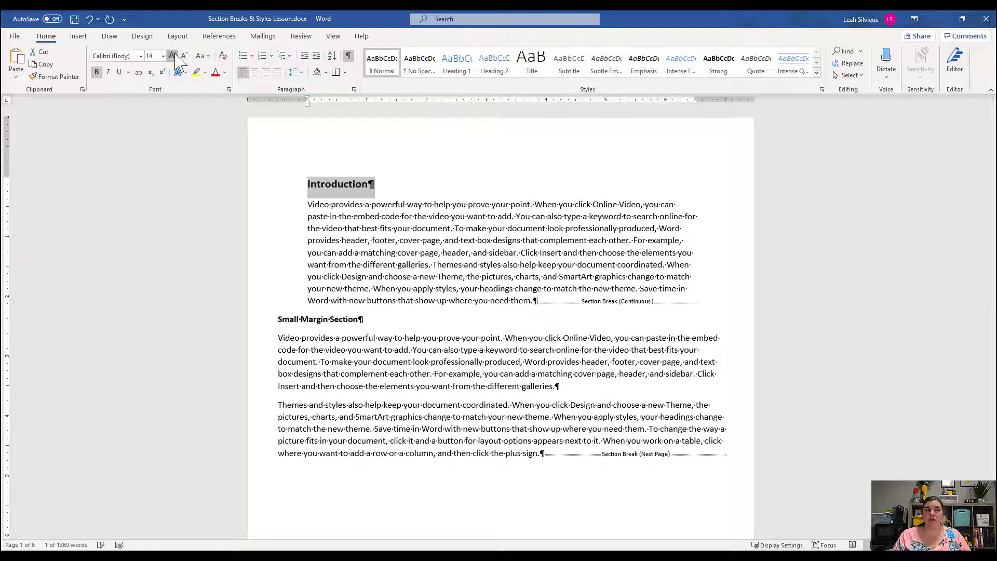
pyautogui.click(173, 55)
pyautogui.click(173, 55)
pyautogui.click(107, 72)
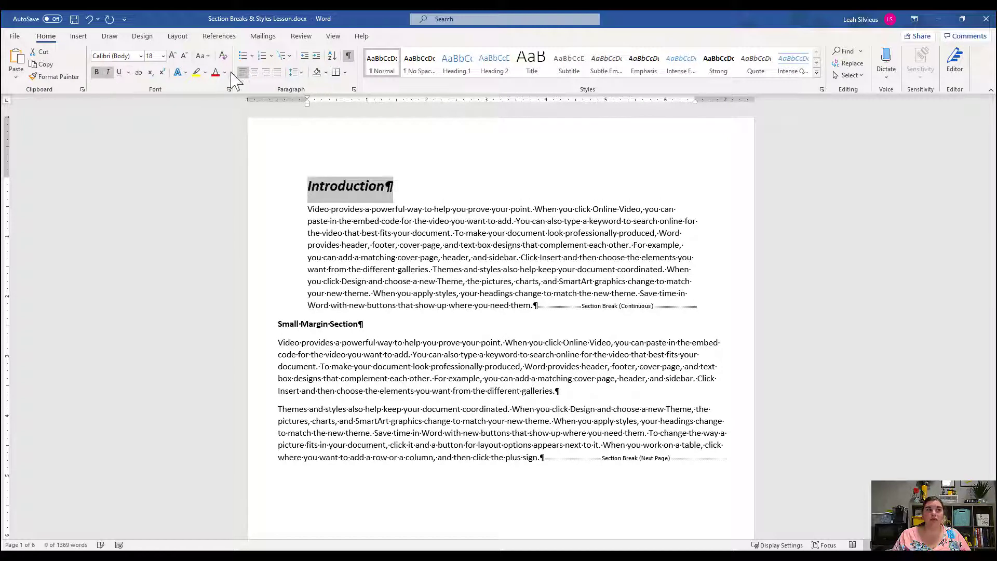
pyautogui.click(225, 72)
pyautogui.click(248, 121)
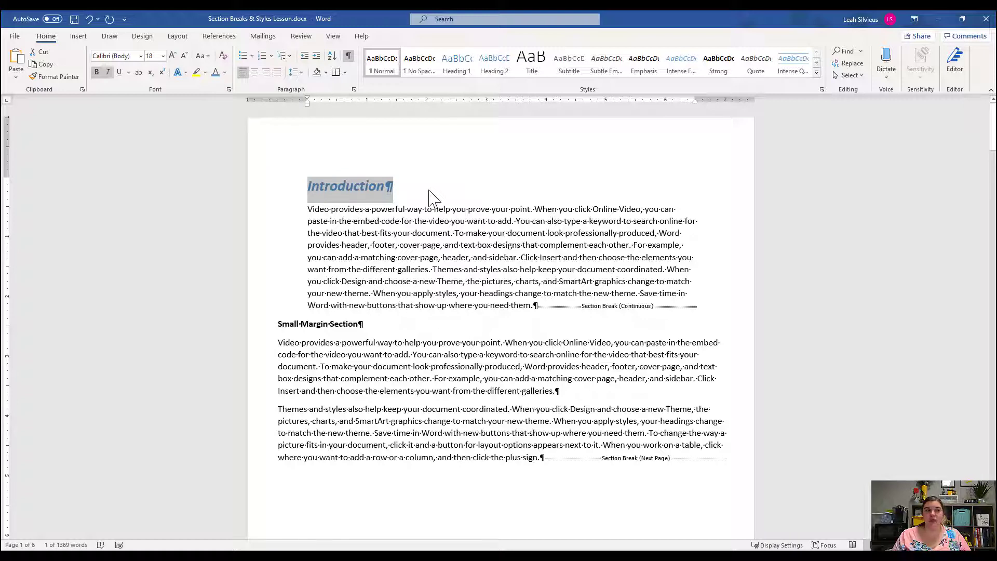
# Give the Introduction heading paragraph a blue 3 pt thin-thick double-line bottom border
pyautogui.click(335, 72)
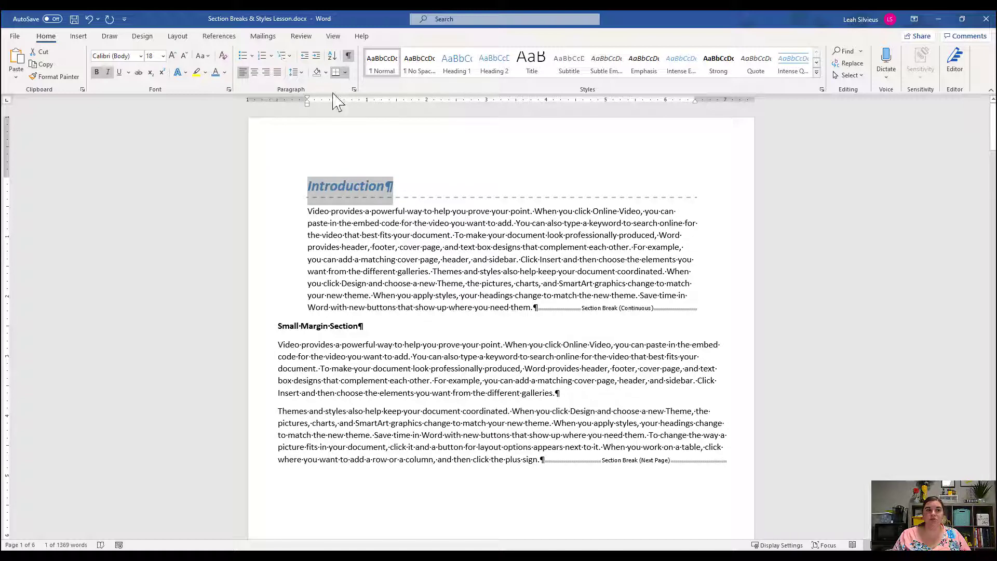
pyautogui.click(345, 72)
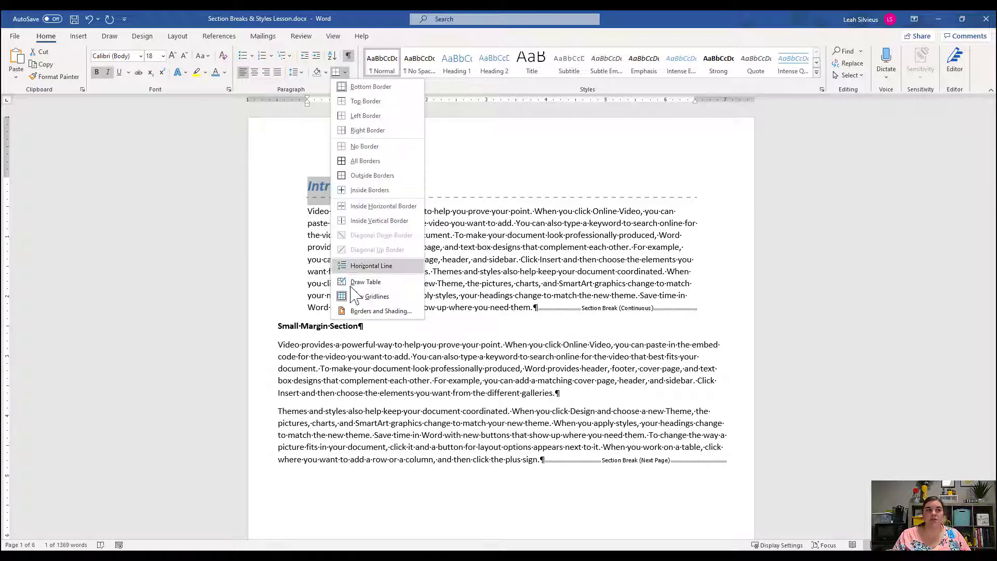
pyautogui.click(366, 310)
pyautogui.scroll(-5, 449, 279)
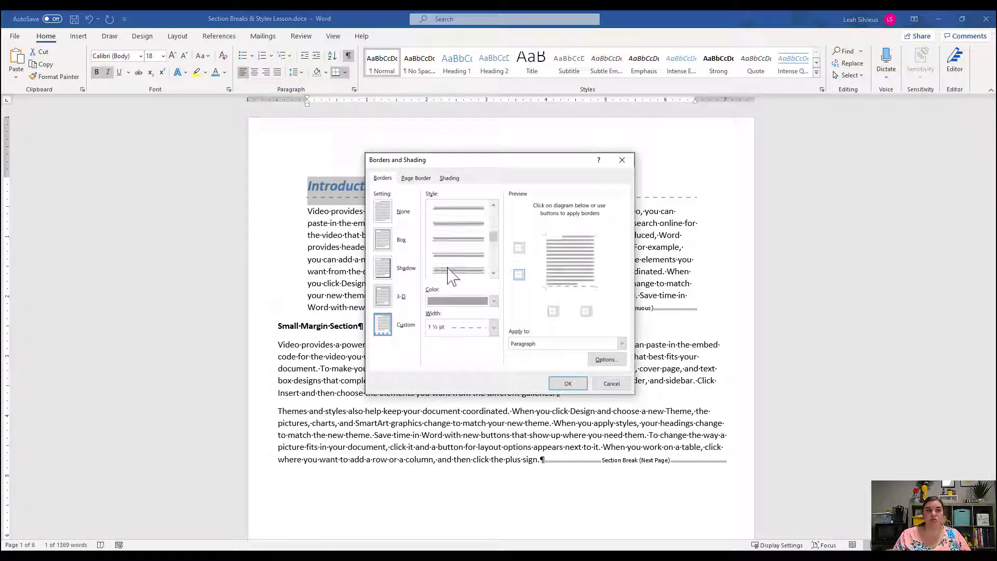
pyautogui.scroll(2, 469, 218)
pyautogui.click(458, 255)
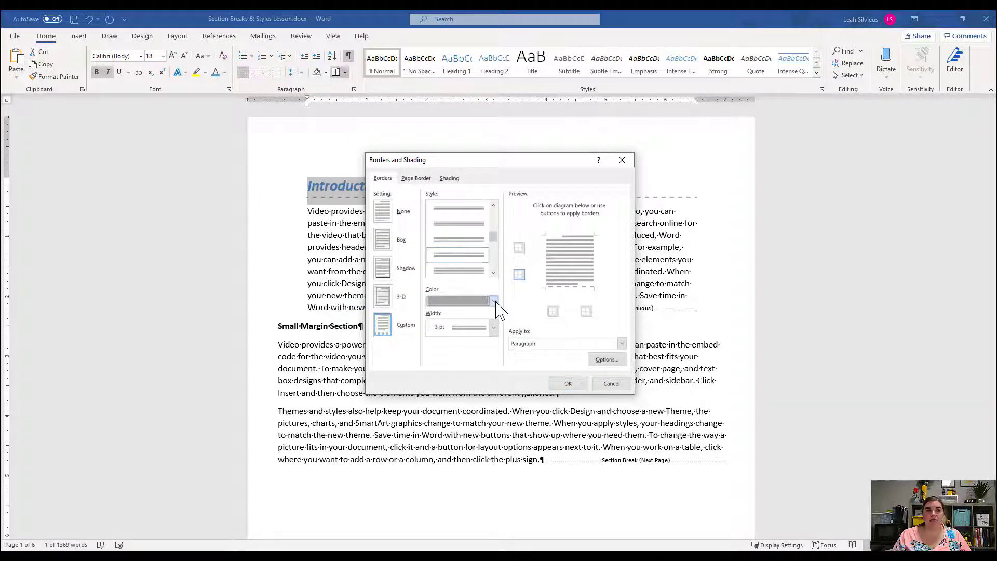
pyautogui.click(493, 301)
pyautogui.click(466, 344)
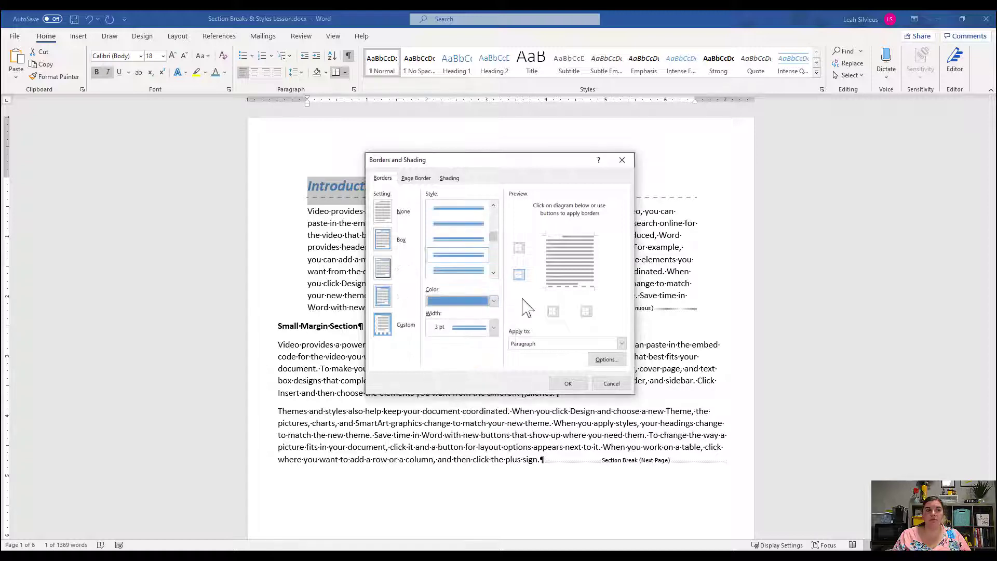
pyautogui.click(584, 286)
pyautogui.click(568, 384)
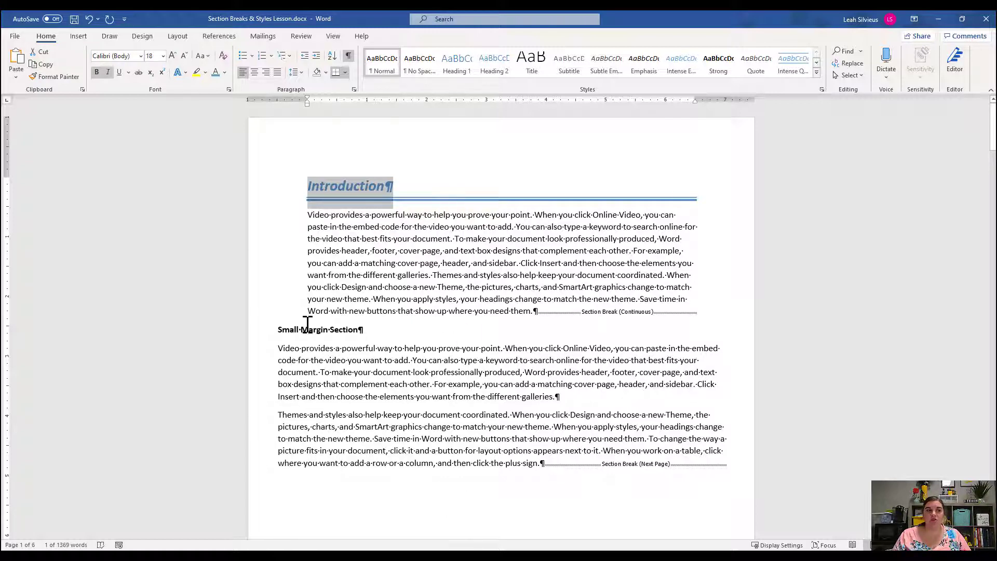
# Look through the document's remaining section headings, from Small Margin Section to the landscape section
pyautogui.click(308, 330)
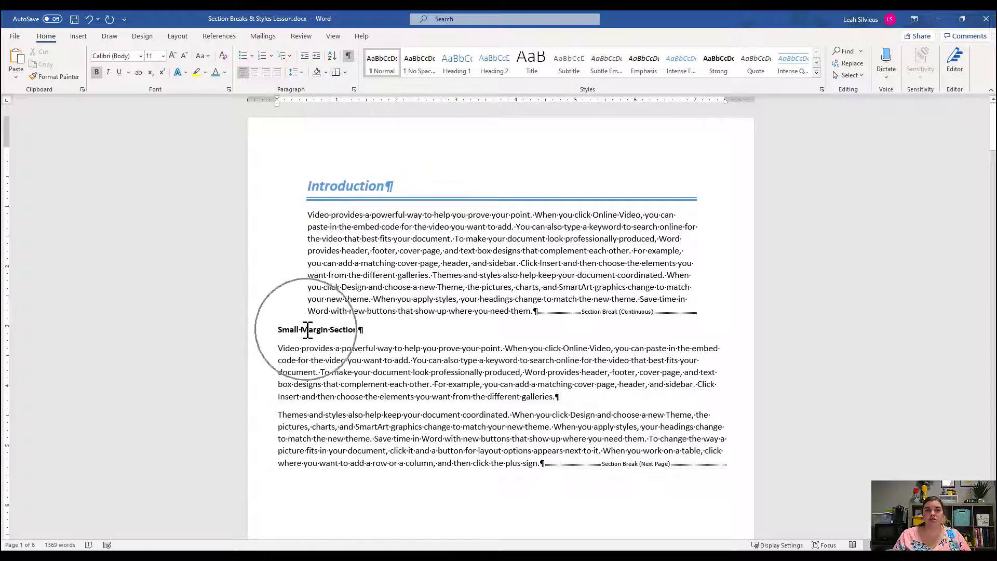
pyautogui.keyDown('ctrl'); pyautogui.scroll(-3, 307, 329); pyautogui.keyUp('ctrl')
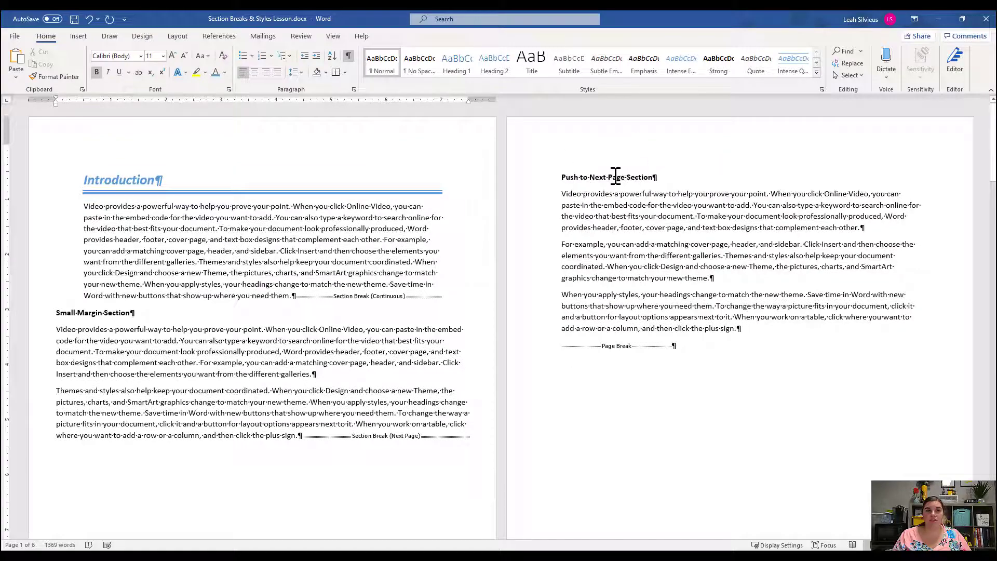
pyautogui.scroll(-5, 615, 176)
pyautogui.scroll(-10, 615, 175)
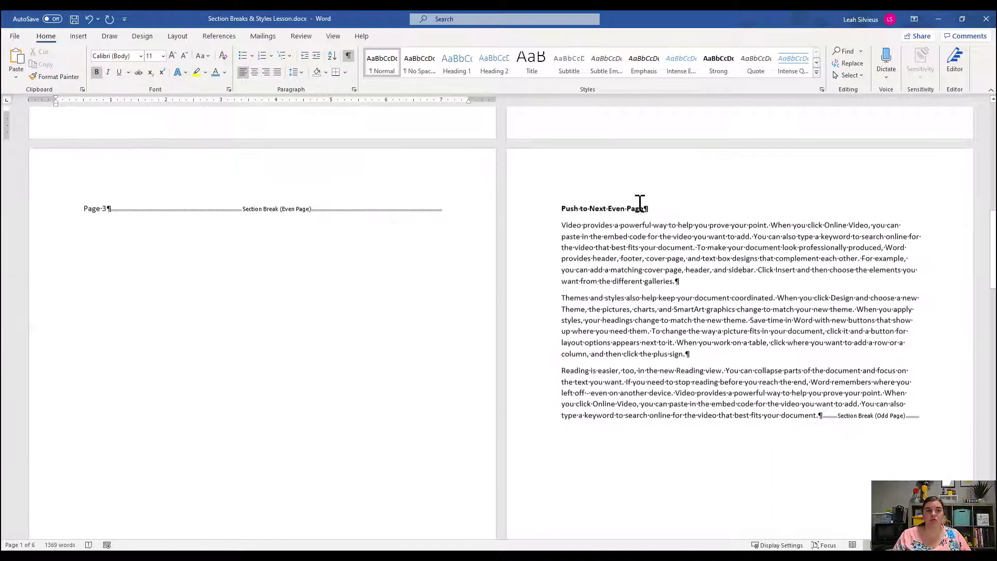
pyautogui.scroll(-10, 670, 290)
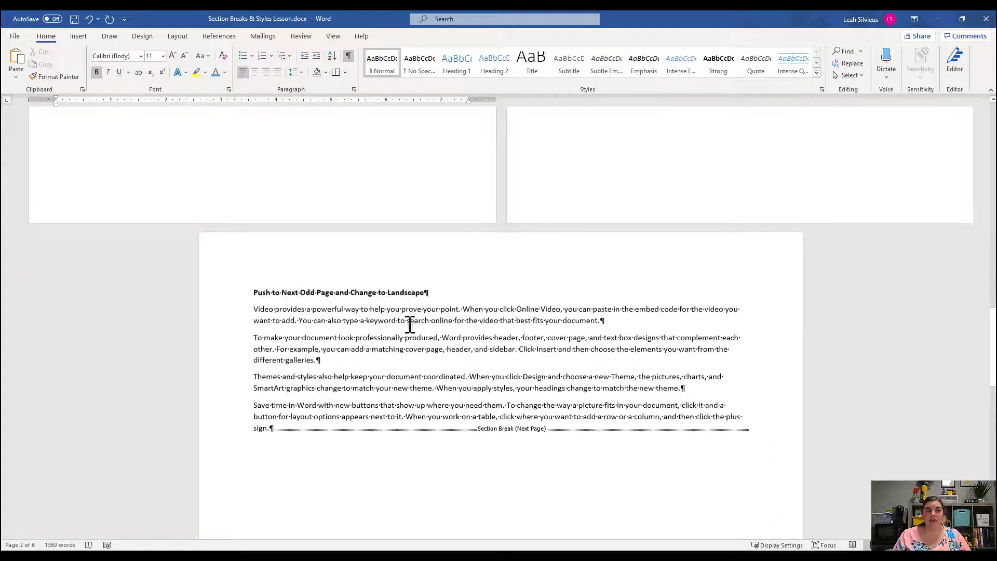
pyautogui.scroll(15, 415, 328)
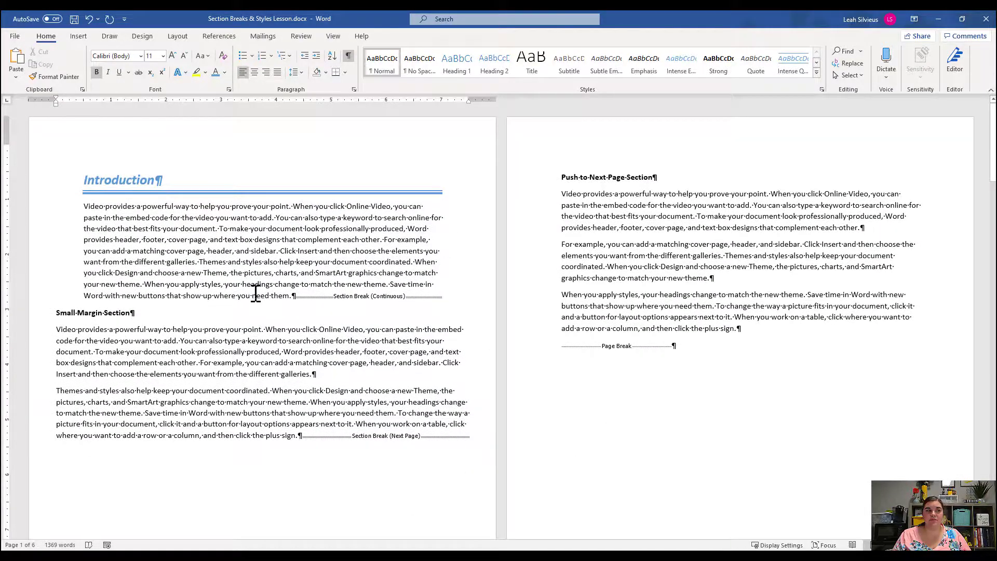
pyautogui.scroll(4, 256, 289)
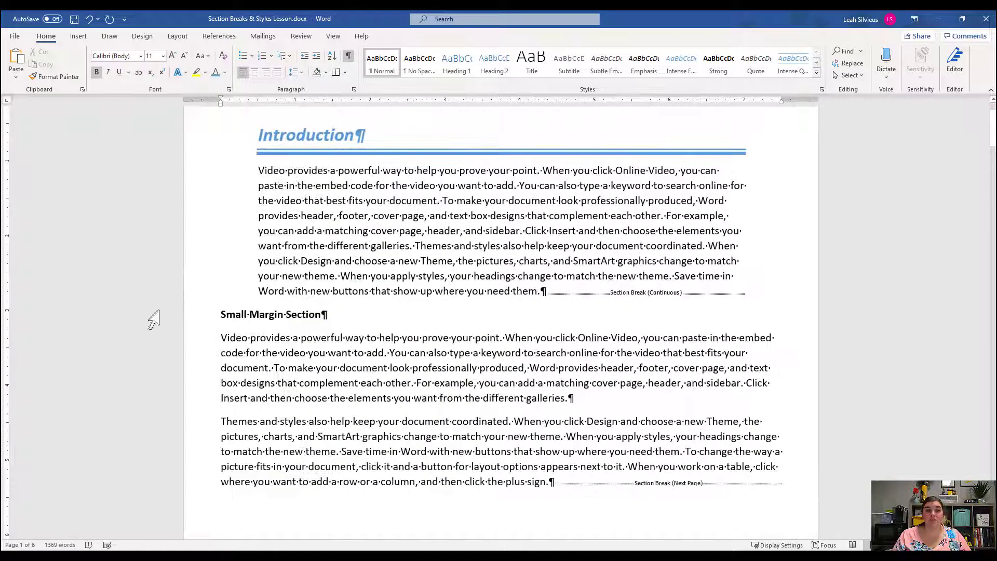
# Apply the Heading 1 style to the Small Margin Section heading
pyautogui.click(260, 315)
pyautogui.click(292, 317)
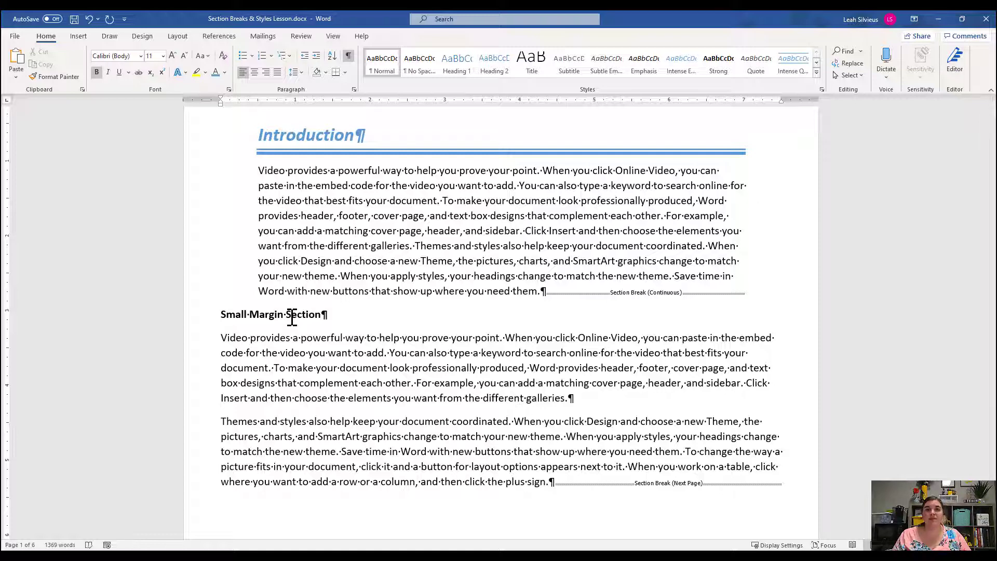
pyautogui.click(55, 43)
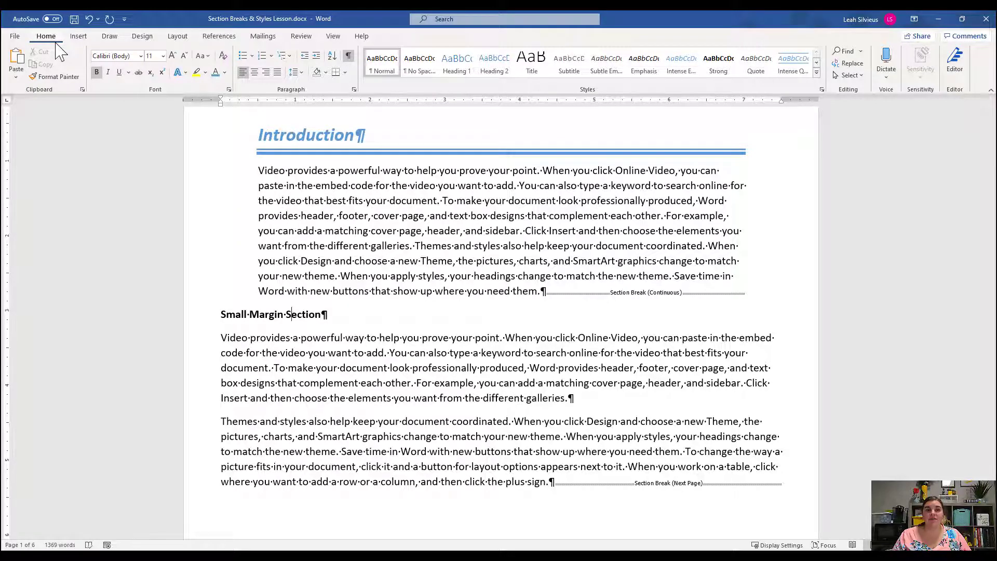
pyautogui.press('ctrl')
pyautogui.press('ctrl')
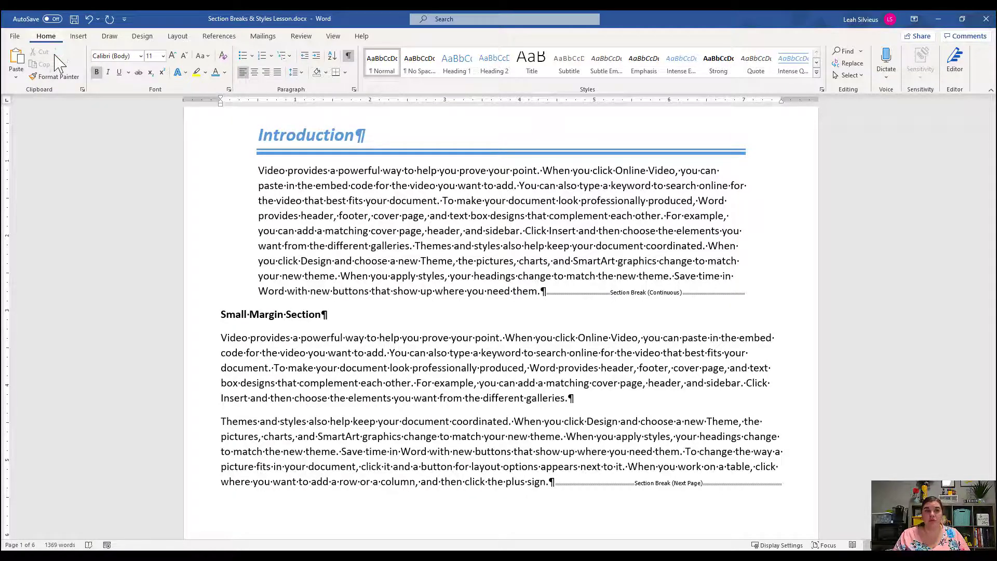
pyautogui.press('ctrl')
pyautogui.press('ctrl')
pyautogui.press('ctrl')
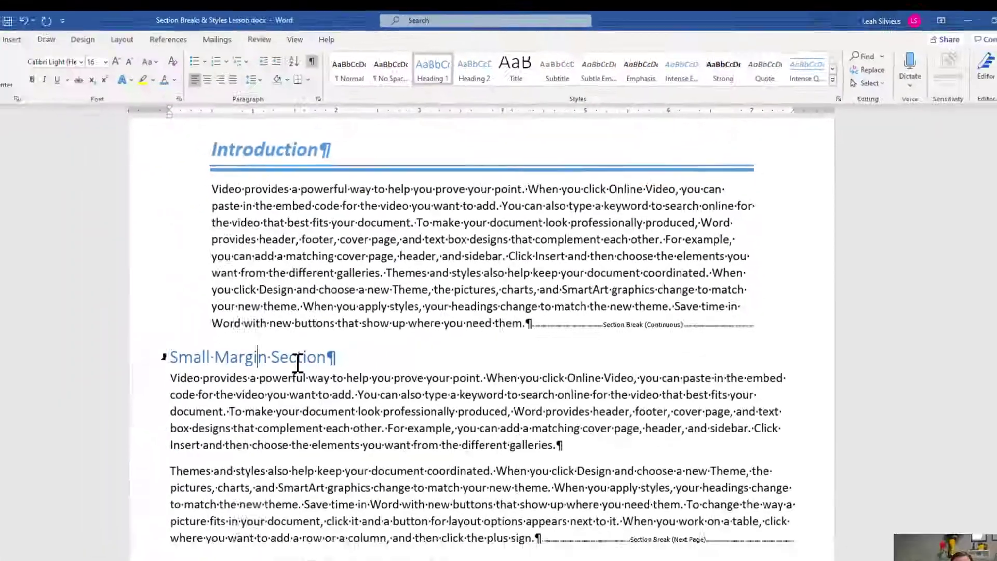
# Apply the Heading 1 style to the Push to Next Page Section heading on page 2
pyautogui.scroll(-12, 335, 326)
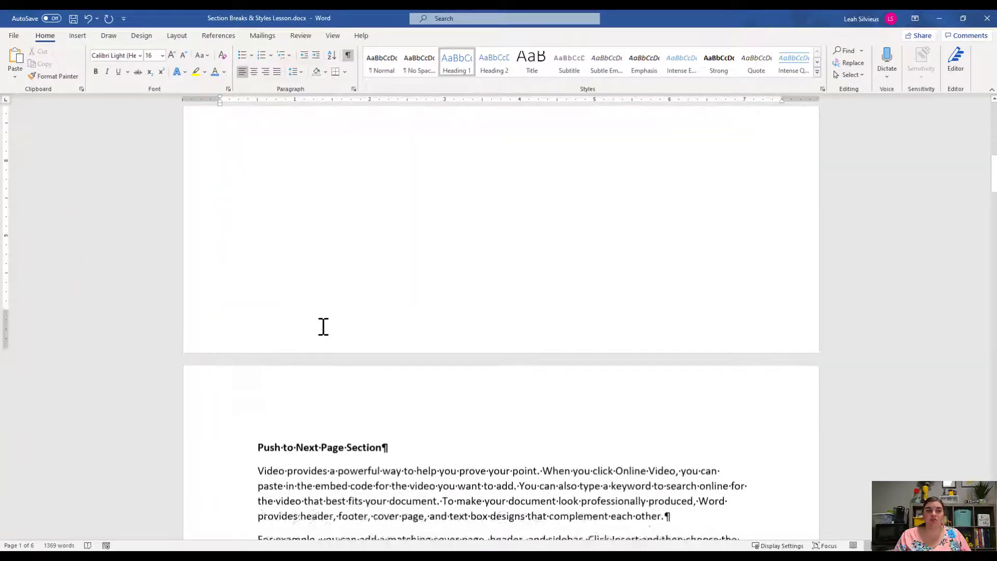
pyautogui.click(343, 257)
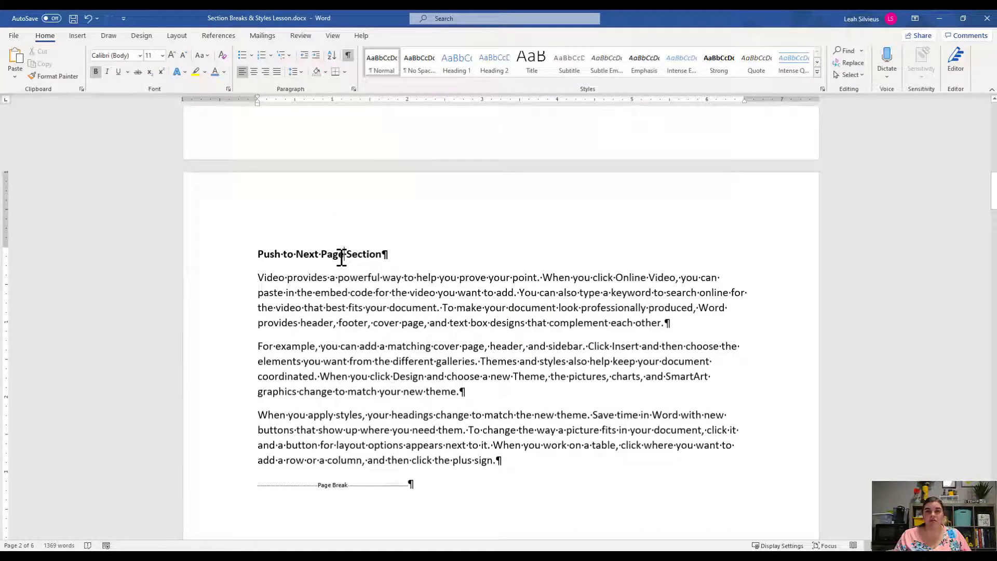
pyautogui.click(457, 62)
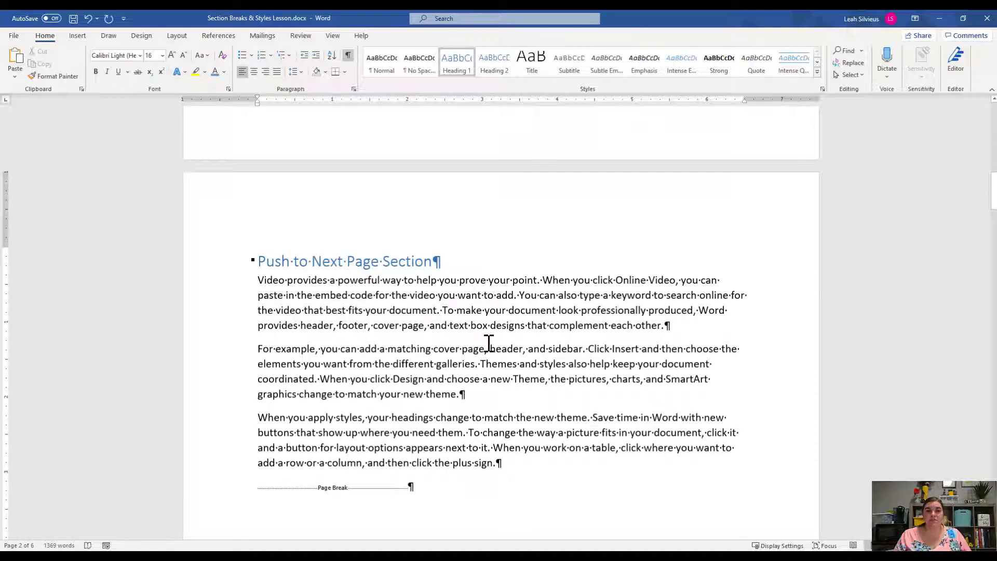
# Make the Small Margin Section heading bold and add the blue double-line bottom border beneath it
pyautogui.scroll(1, 489, 344)
pyautogui.scroll(15, 489, 344)
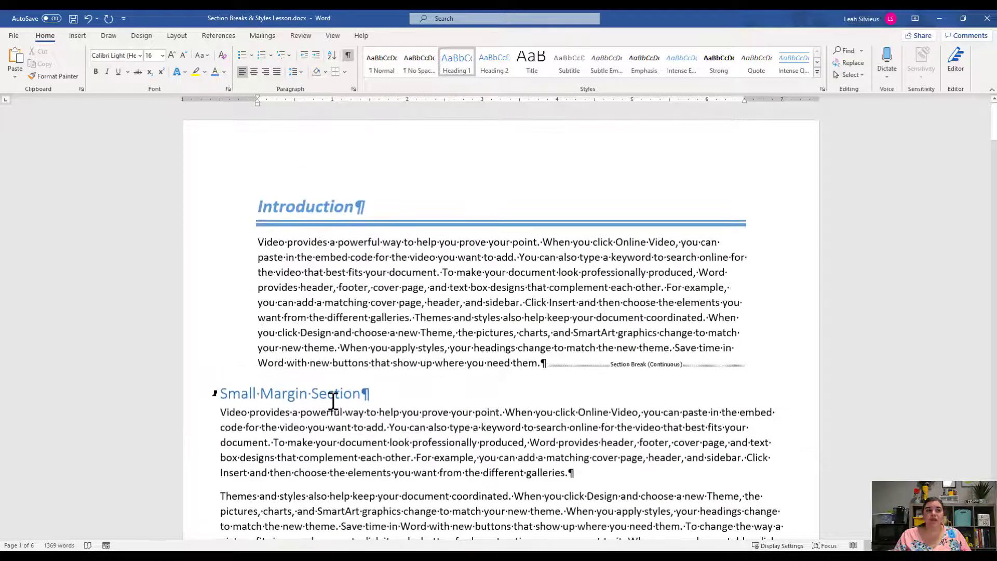
pyautogui.scroll(-3, 326, 390)
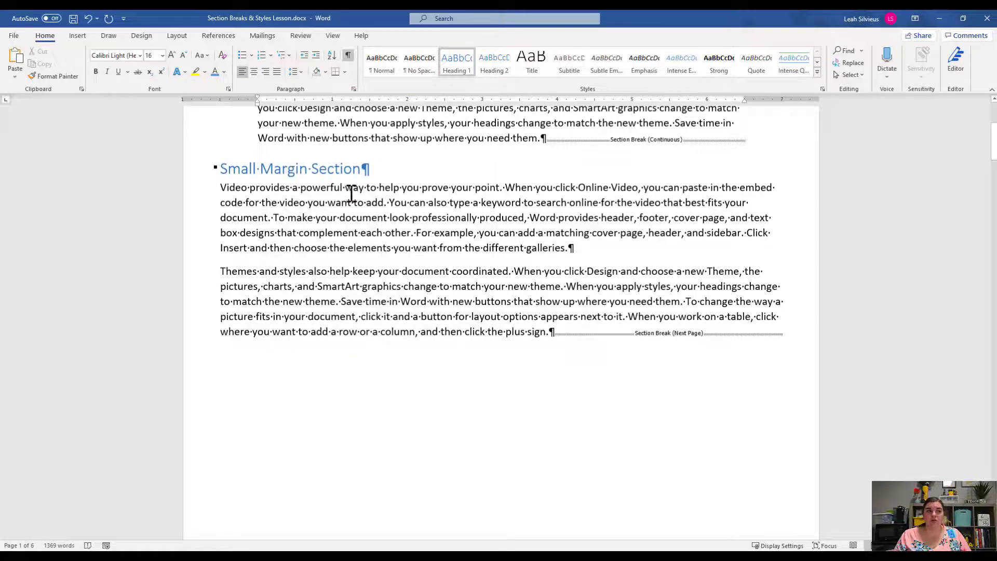
pyautogui.scroll(1, 352, 191)
pyautogui.click(312, 284)
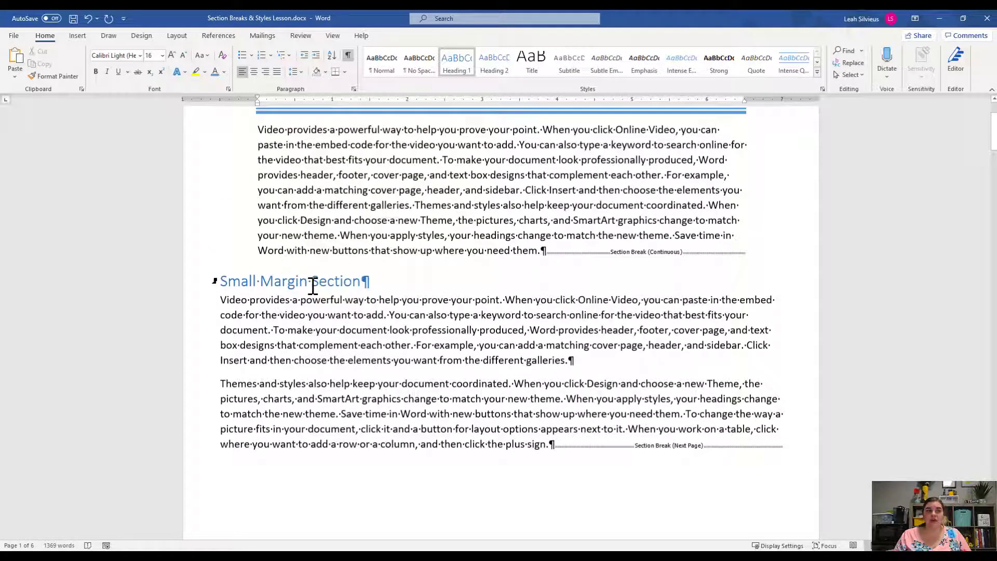
pyautogui.click(456, 65)
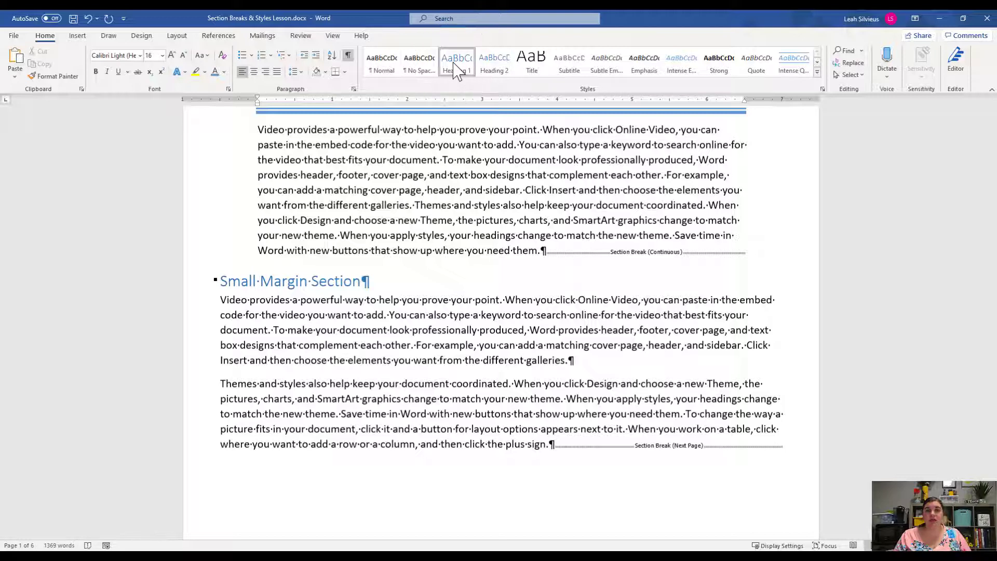
pyautogui.click(381, 285)
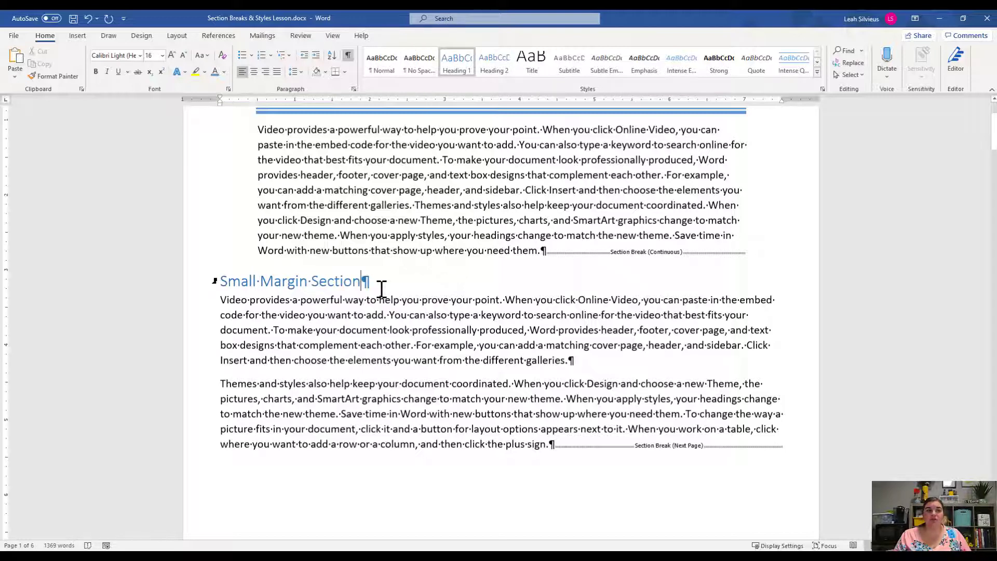
pyautogui.moveTo(363, 281); pyautogui.dragTo(218, 280)
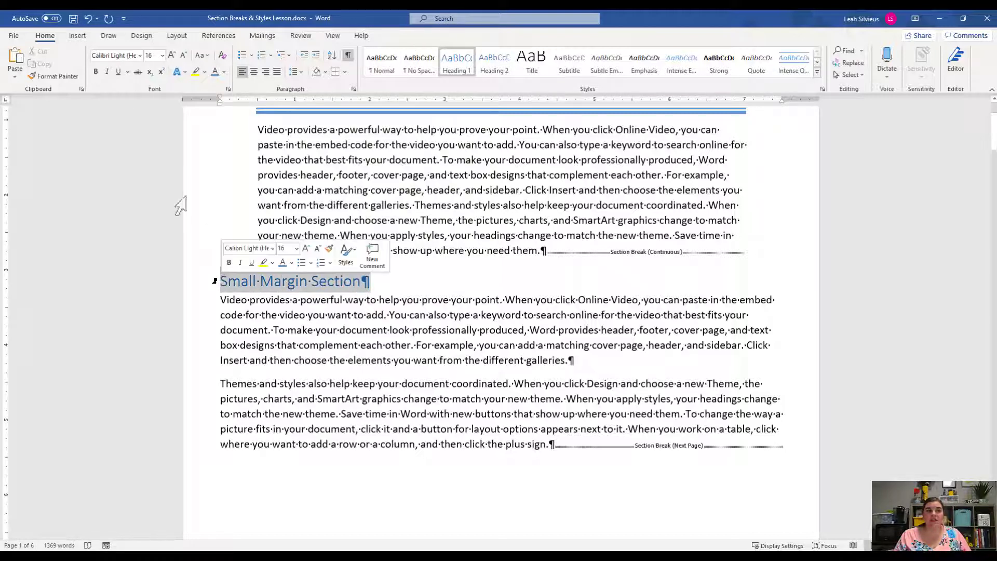
pyautogui.click(94, 75)
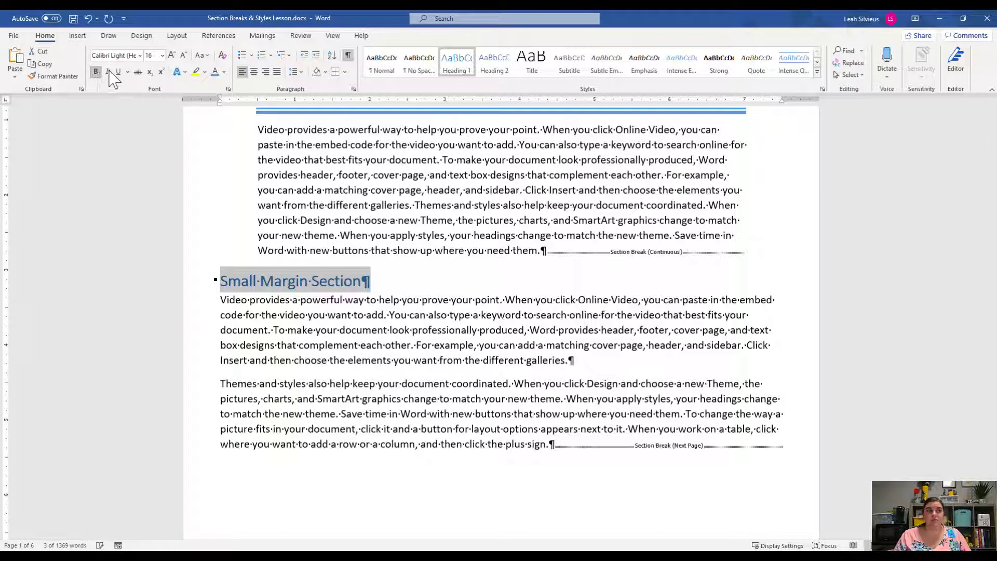
pyautogui.click(336, 72)
# Compare the formatting of the Push to Next Page Section heading with that of the Small Margin Section heading
pyautogui.scroll(-10, 392, 296)
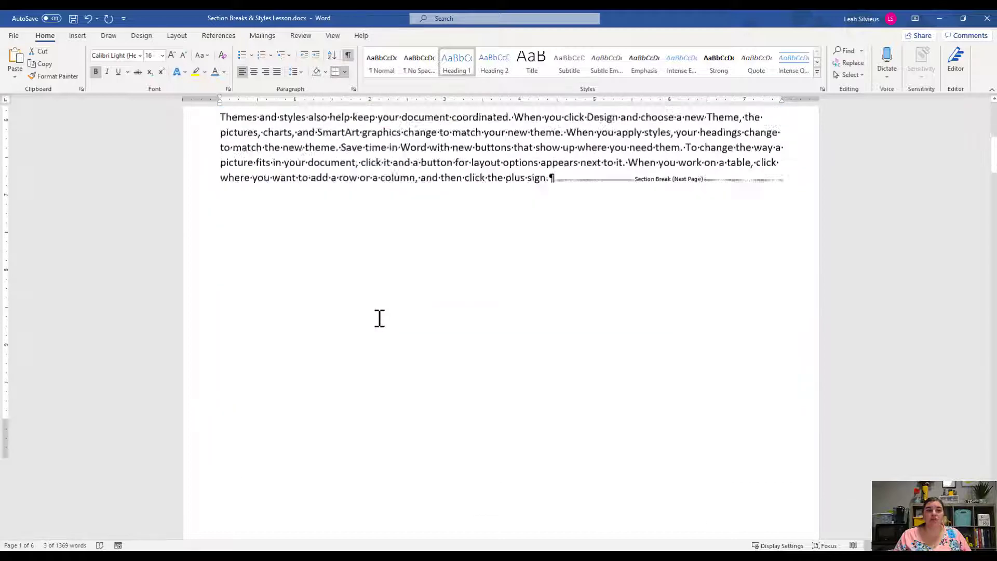
pyautogui.click(364, 297)
pyautogui.press('ctrl')
pyautogui.press('ctrl')
pyautogui.press('ctrl')
pyautogui.press('ctrl')
pyautogui.press('ctrl')
pyautogui.press('ctrl')
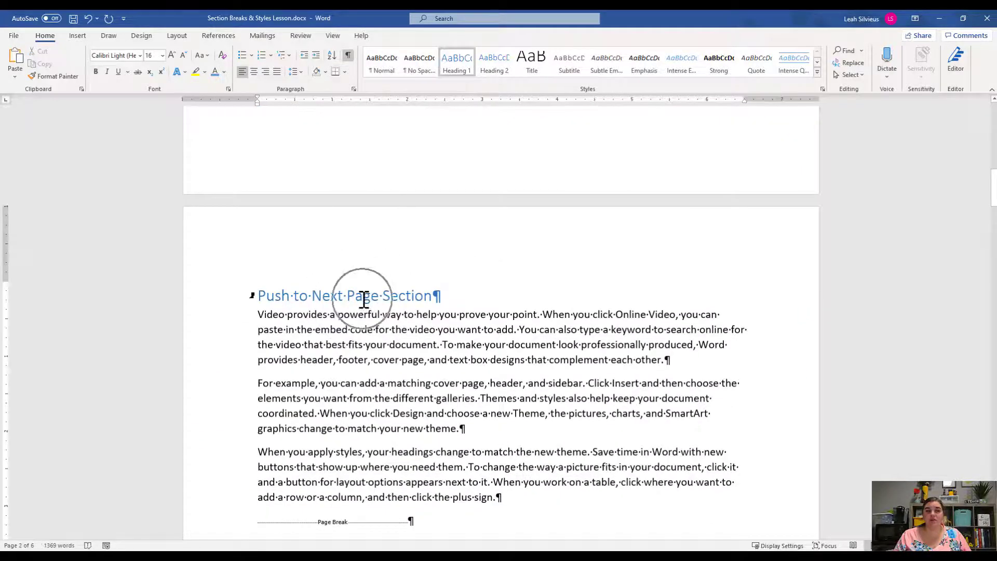
pyautogui.press('ctrl')
pyautogui.press('ctrl')
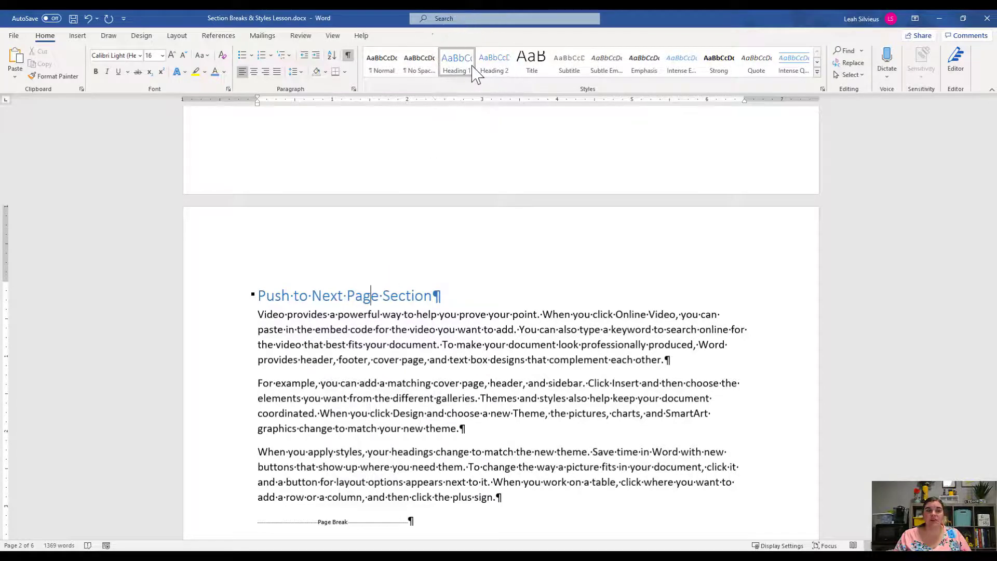
pyautogui.press('ctrl')
pyautogui.press('ctrl')
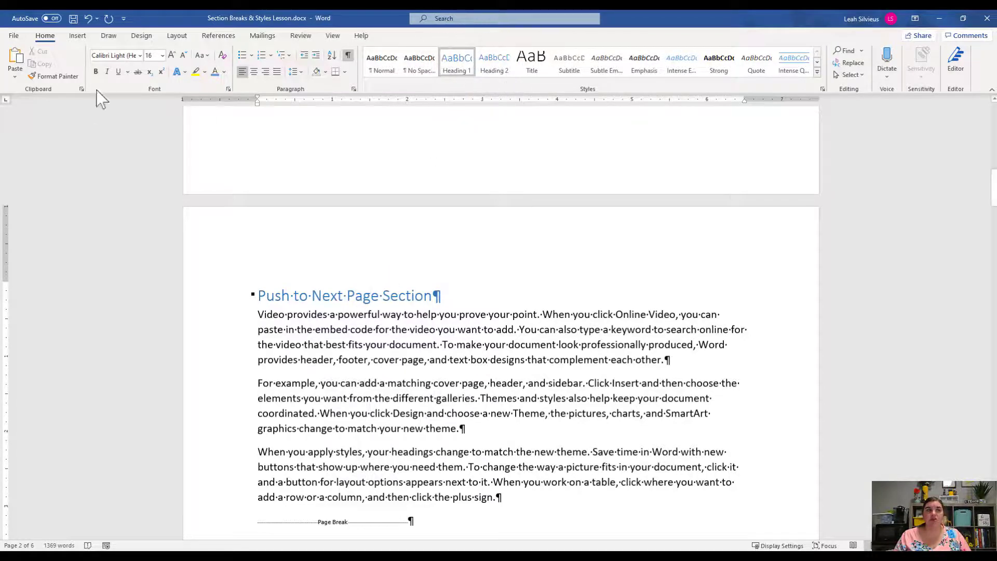
pyautogui.press('ctrl')
pyautogui.scroll(10, 324, 268)
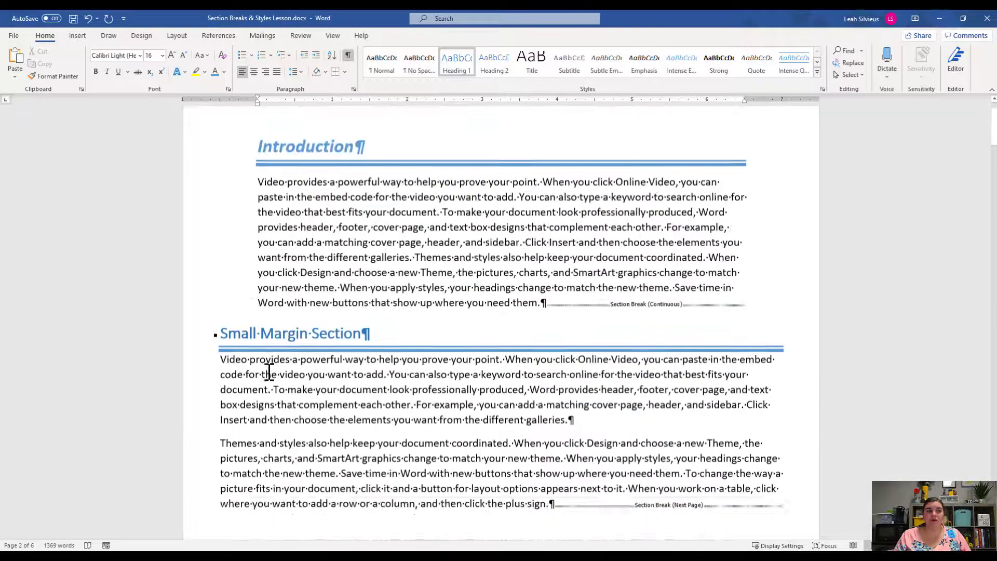
# Undo the direct formatting on the Small Margin Section heading, including its double-line bottom border
pyautogui.scroll(-1, 330, 261)
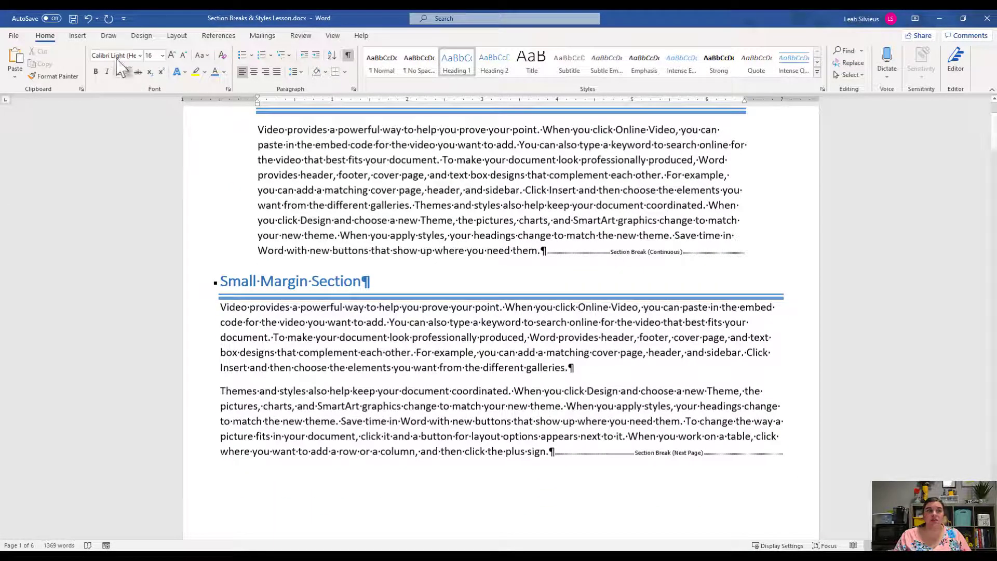
pyautogui.click(87, 20)
pyautogui.click(85, 22)
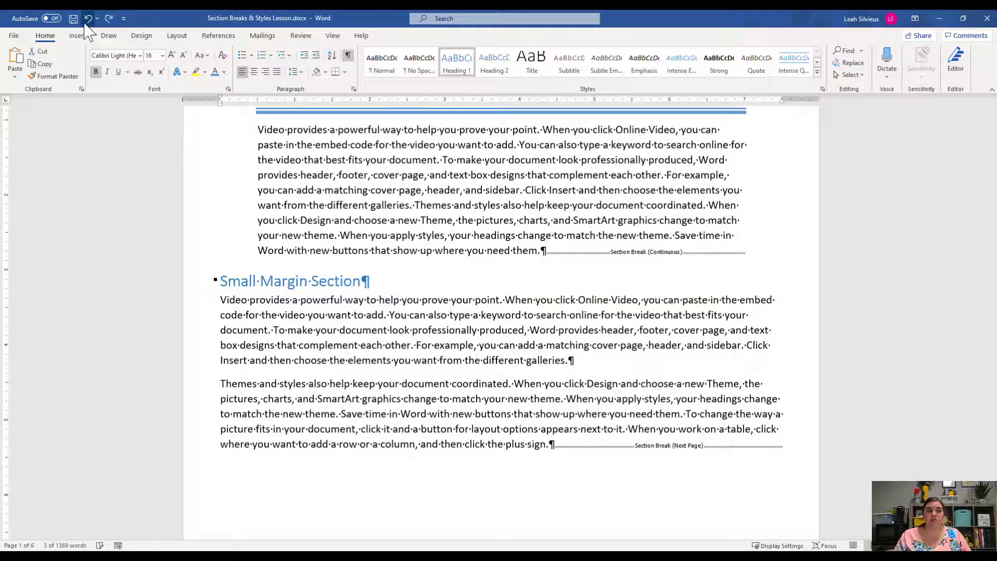
# Examine the options for updating and modifying the Heading 1 style, both in the style gallery and in the full styles list
pyautogui.click(327, 283)
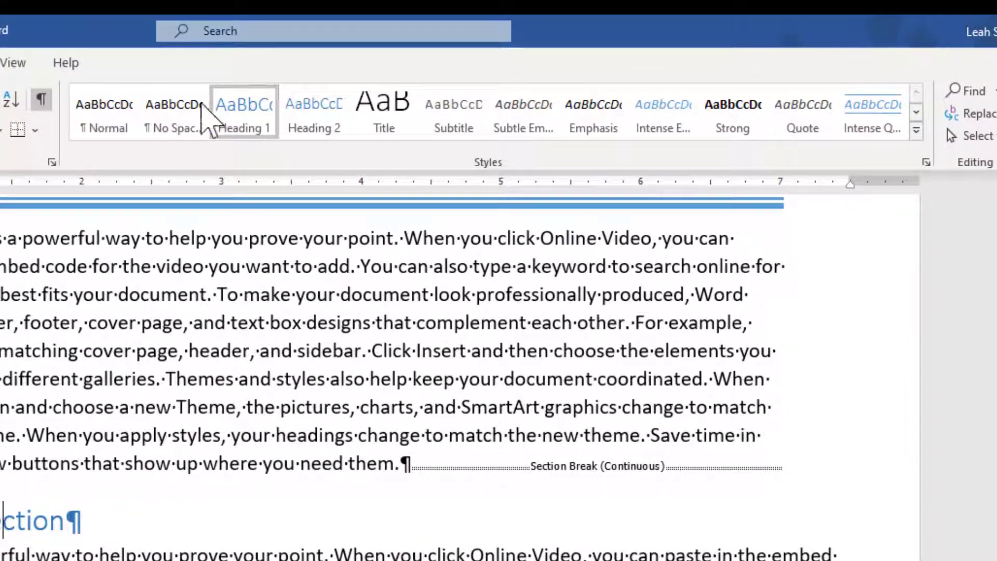
pyautogui.click(316, 94)
pyautogui.rightClick(240, 126)
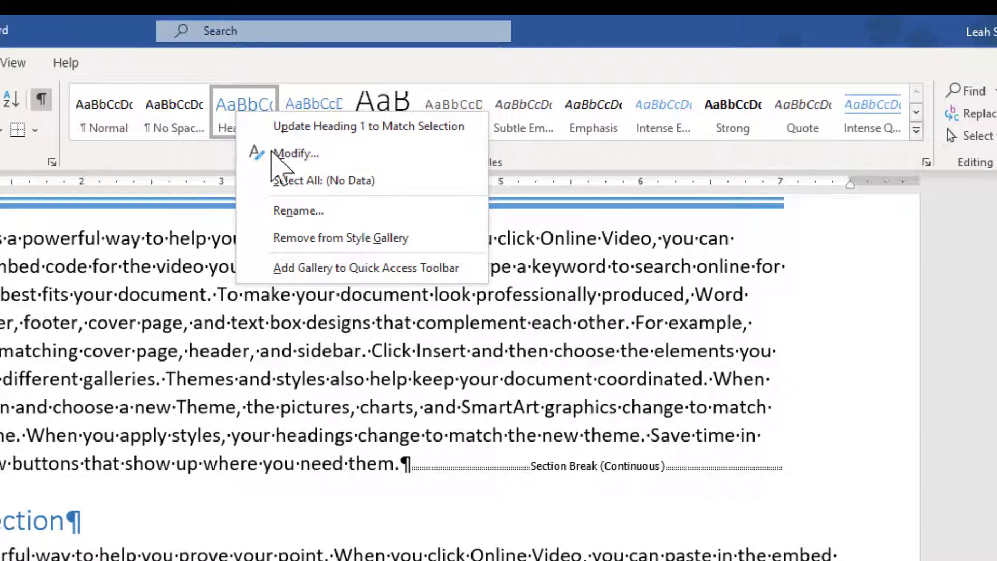
pyautogui.click(252, 156)
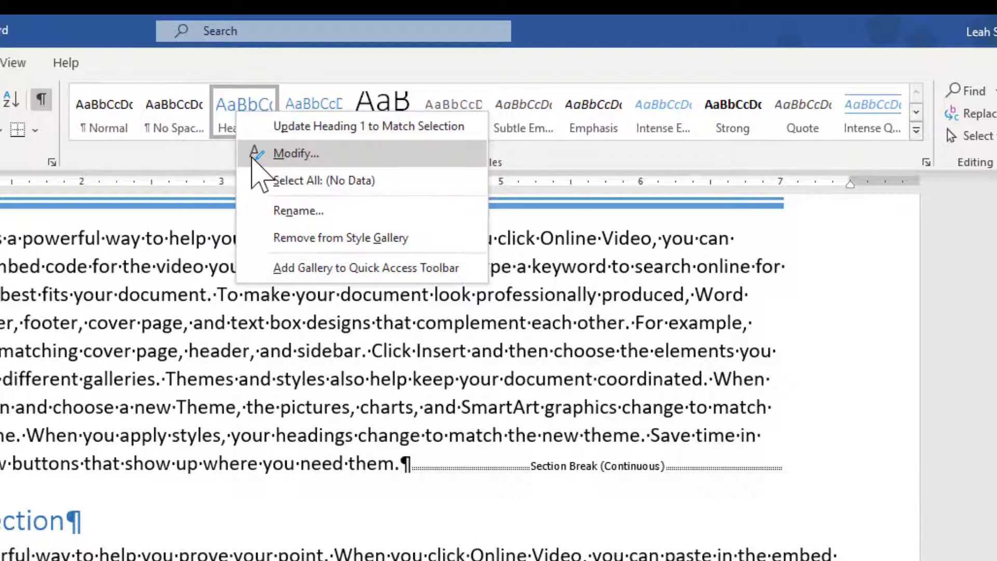
pyautogui.click(926, 162)
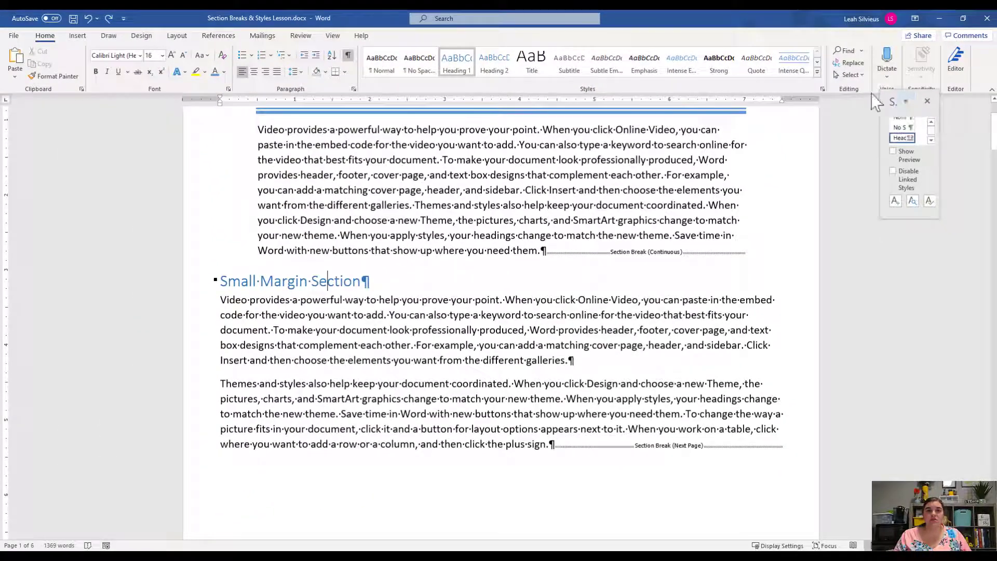
pyautogui.moveTo(898, 102); pyautogui.dragTo(475, 135)
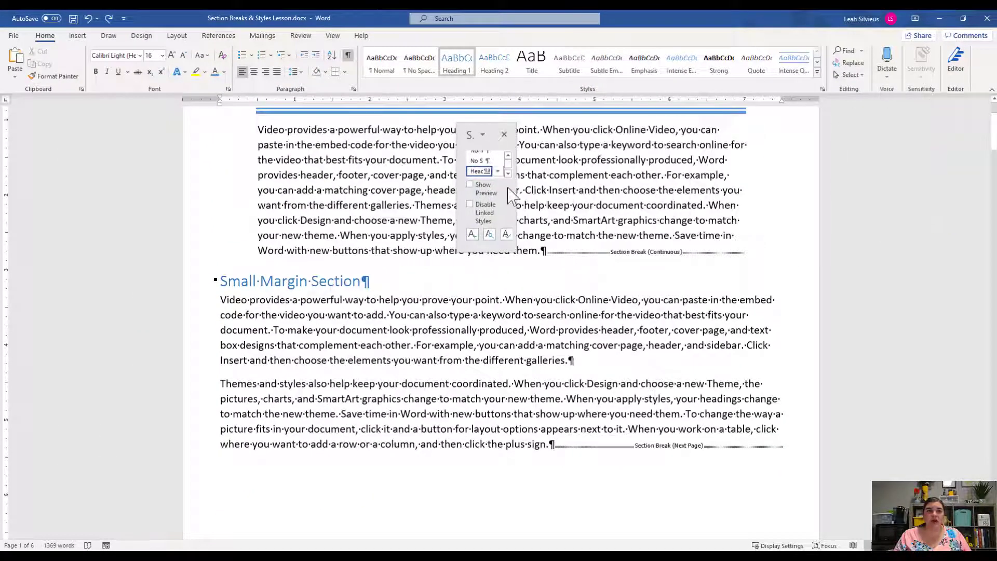
pyautogui.moveTo(515, 253); pyautogui.dragTo(633, 423)
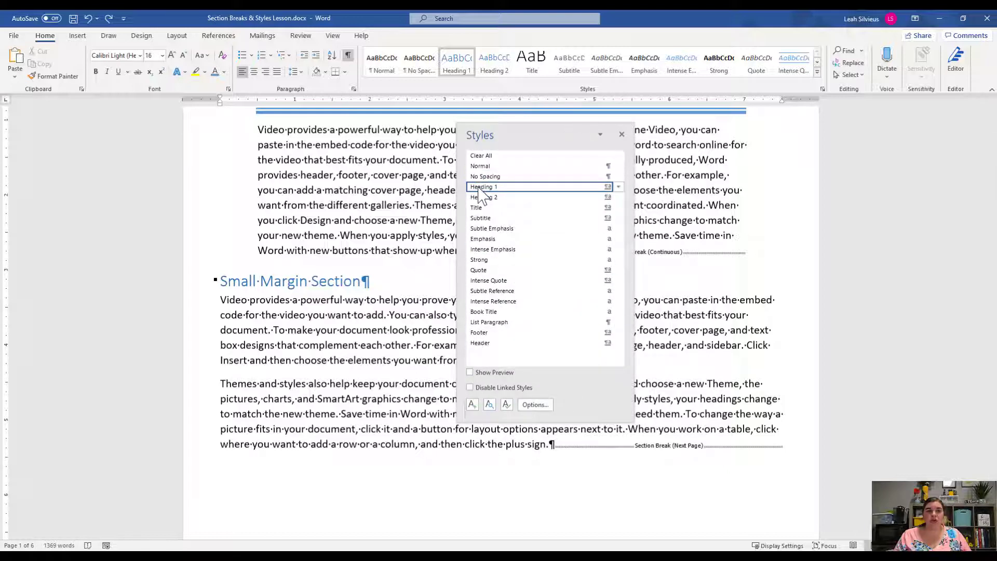
pyautogui.click(618, 187)
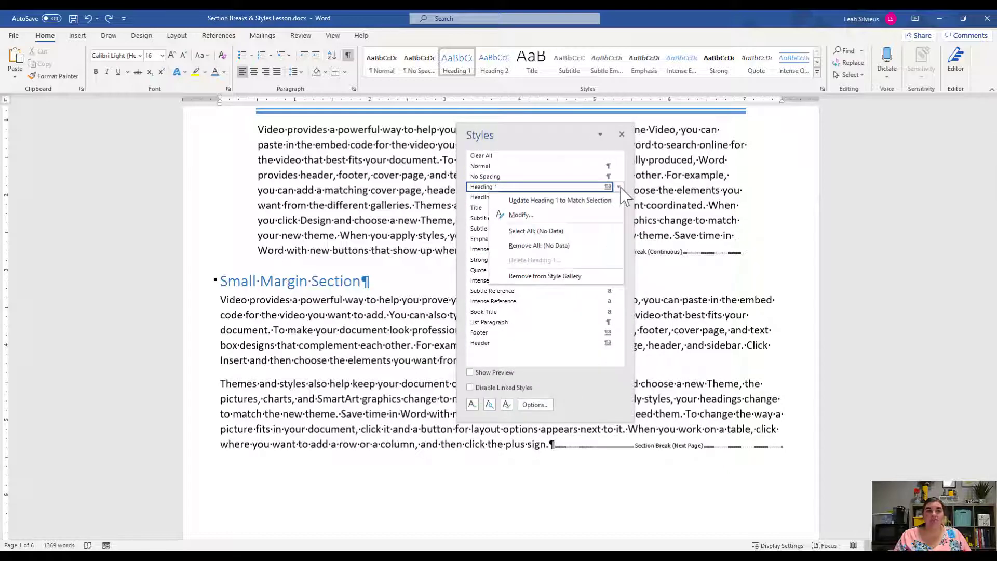
pyautogui.click(620, 136)
pyautogui.click(621, 134)
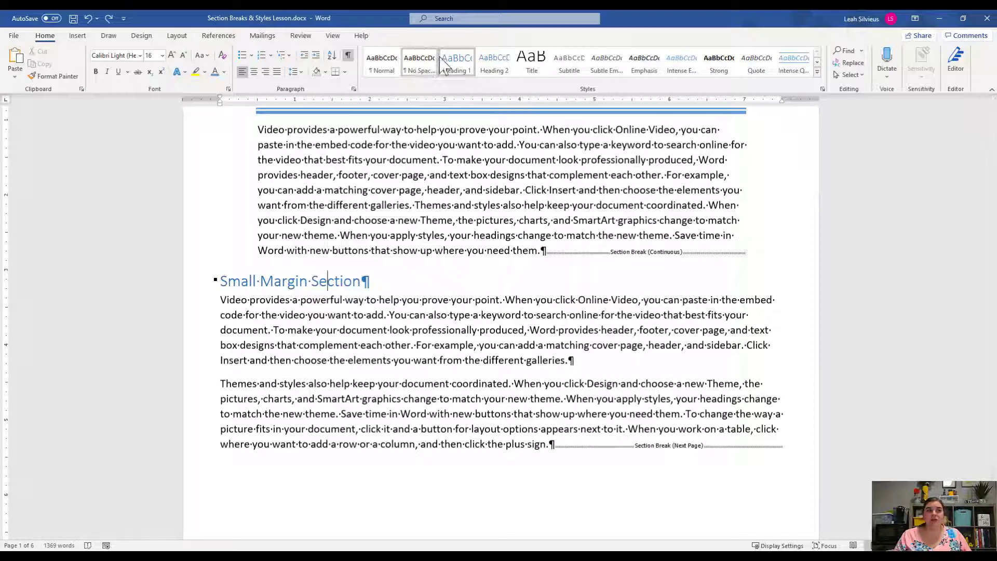
pyautogui.rightClick(455, 60)
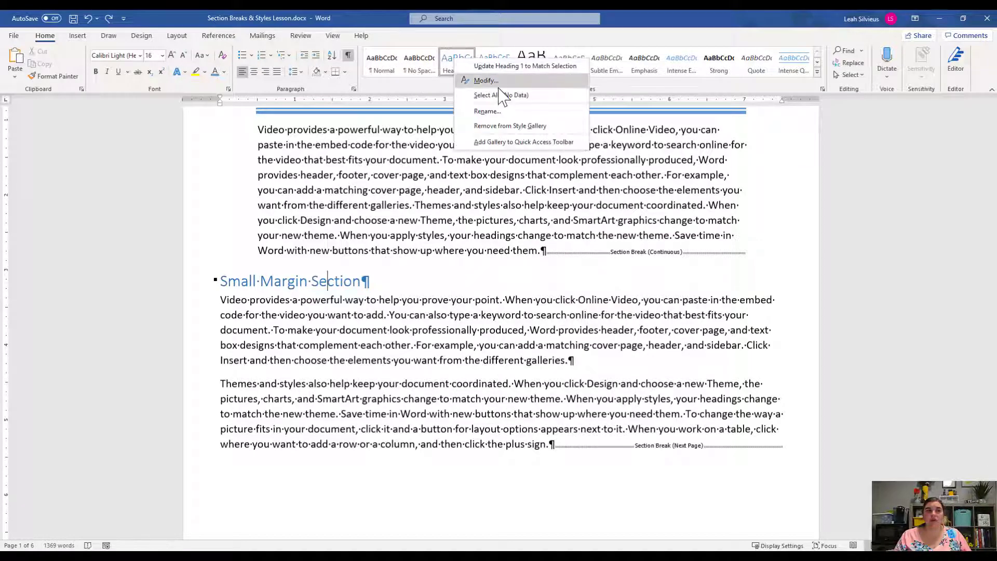
pyautogui.press('Escape')
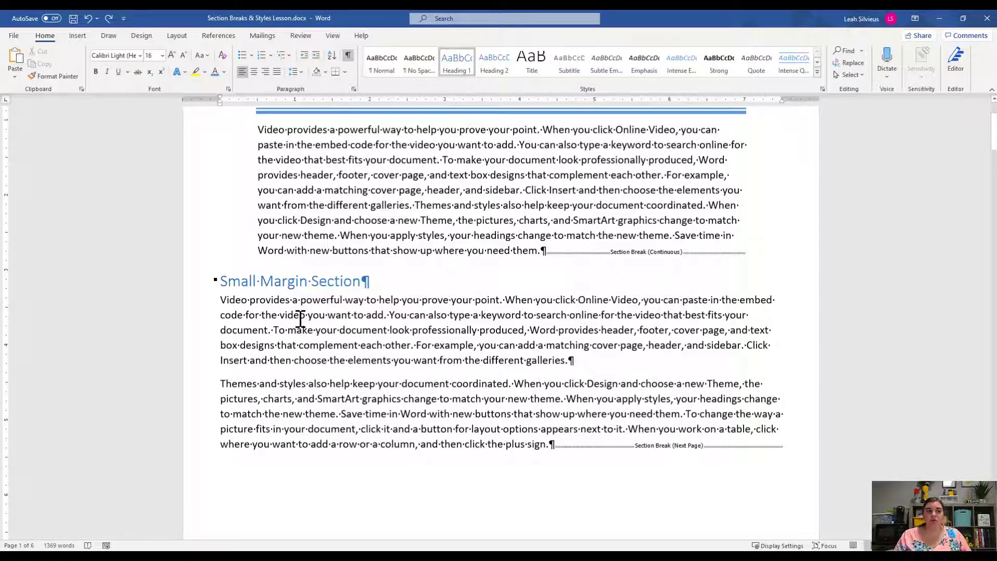
pyautogui.rightClick(300, 318)
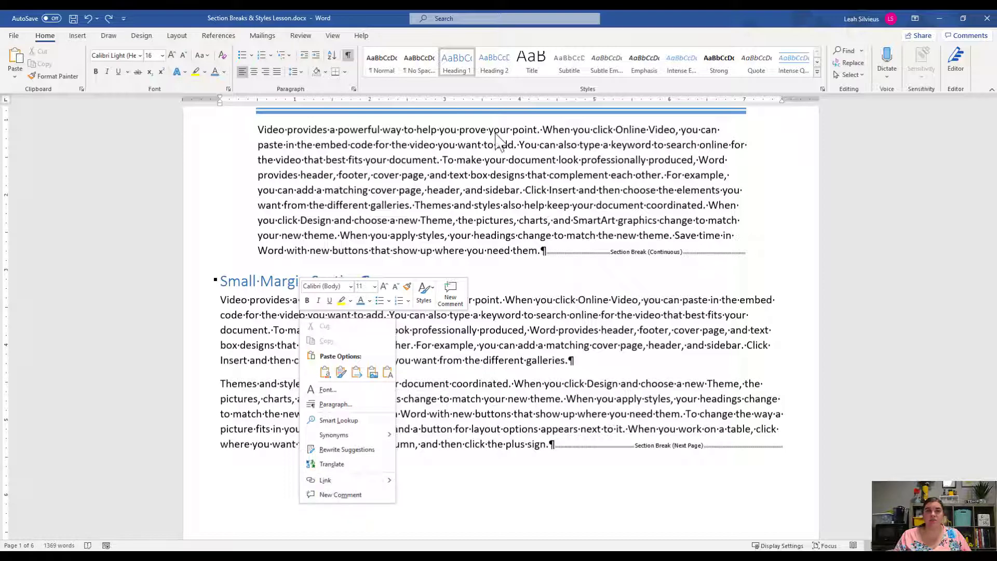
pyautogui.click(460, 78)
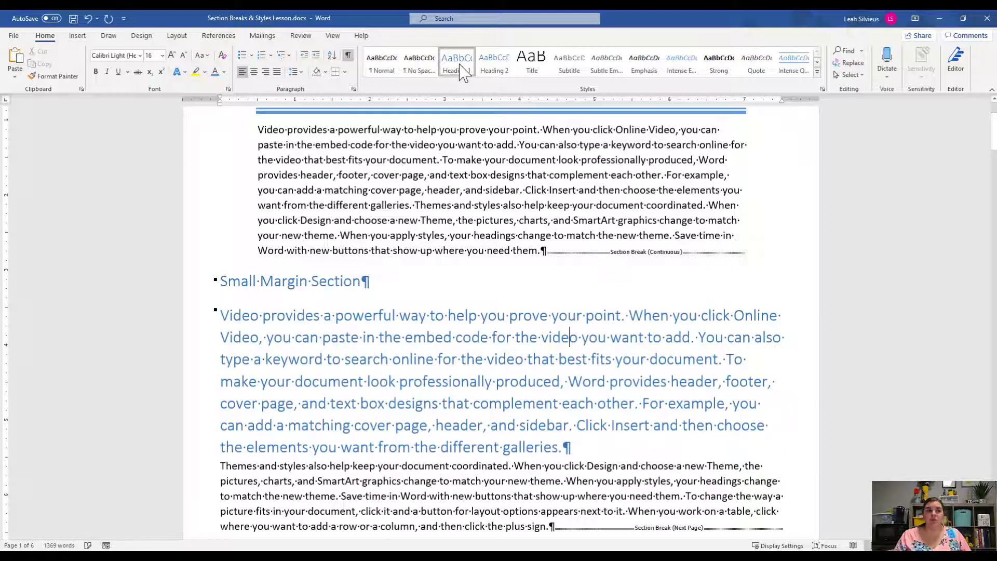
pyautogui.hotkey('ctrl', 'z')
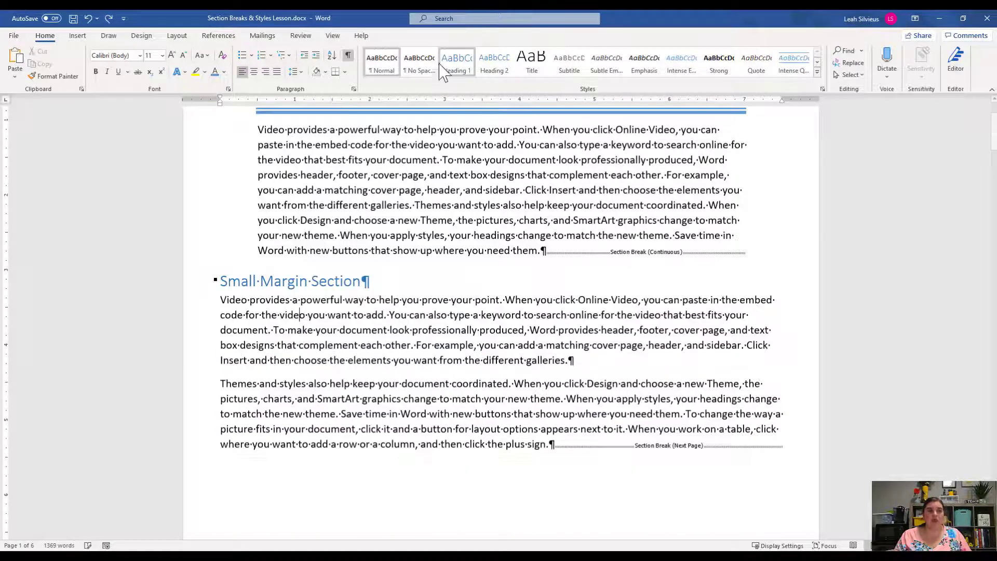
# Modify the Heading 1 style to use the orange Accent 2 font color and check the headings through the document
pyautogui.rightClick(447, 66)
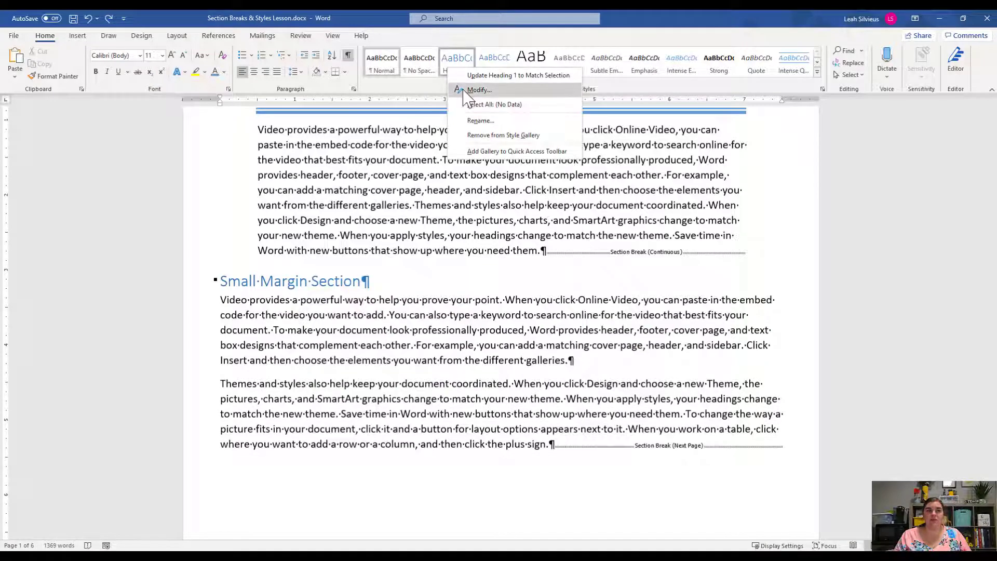
pyautogui.click(463, 90)
pyautogui.click(466, 91)
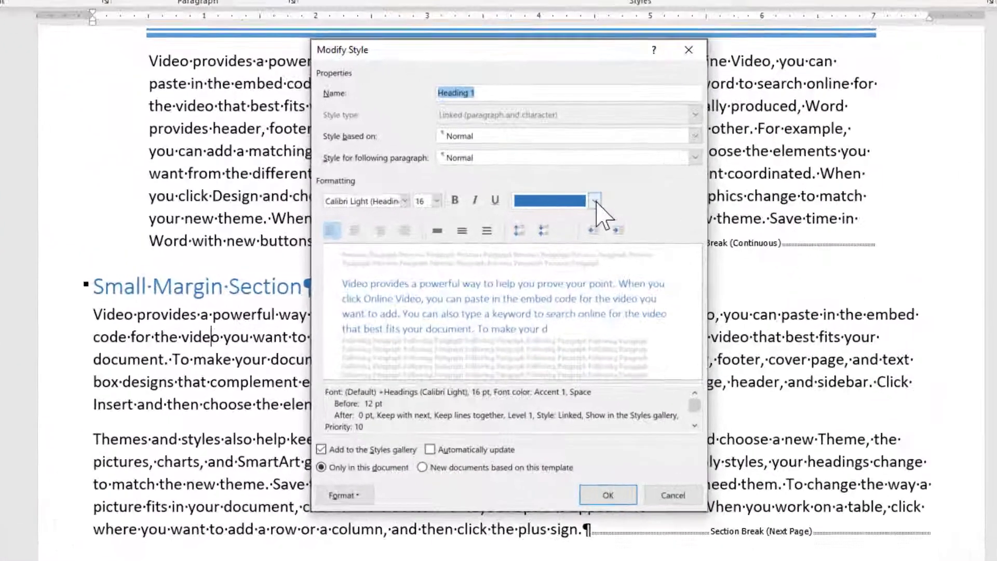
pyautogui.click(595, 200)
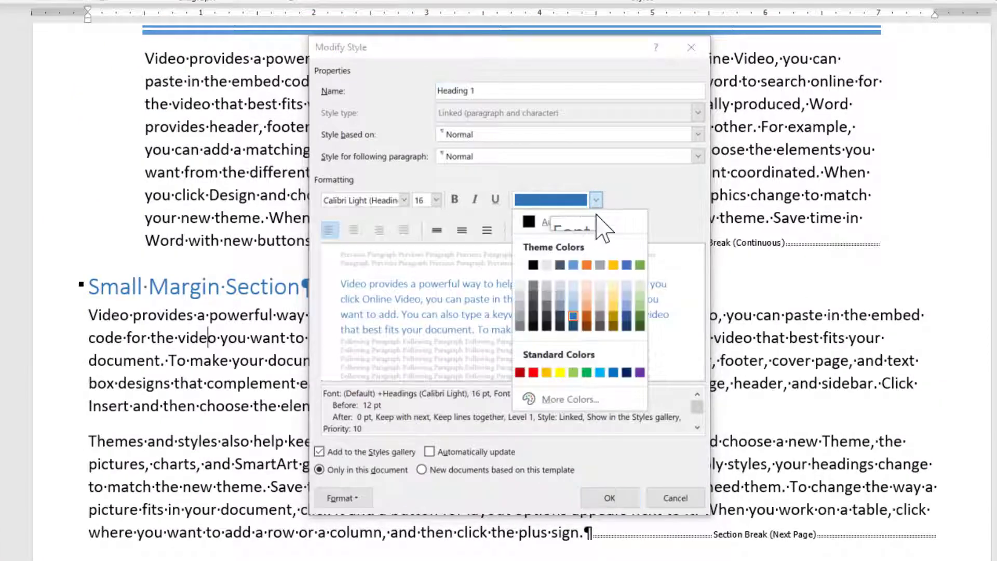
pyautogui.click(589, 266)
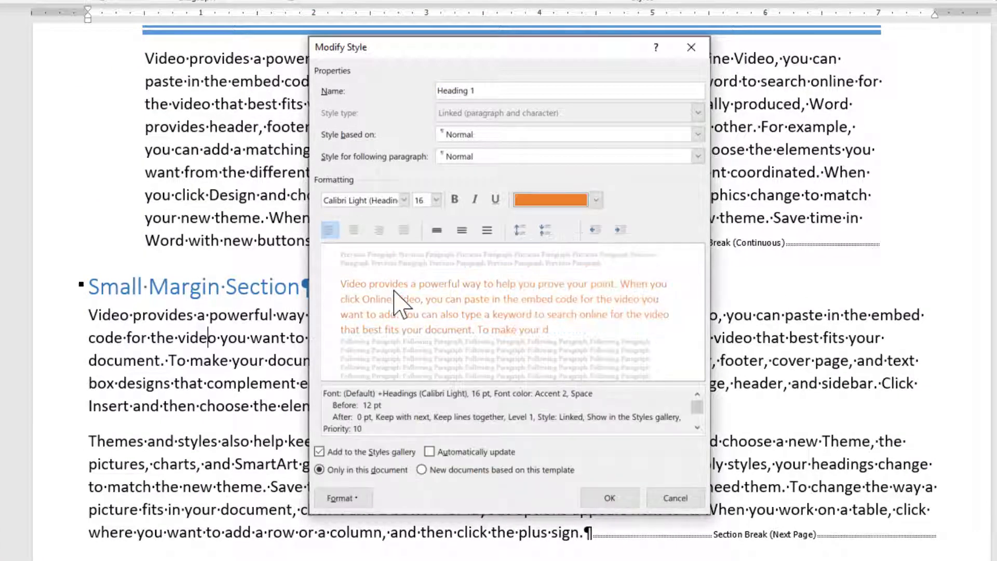
pyautogui.click(610, 497)
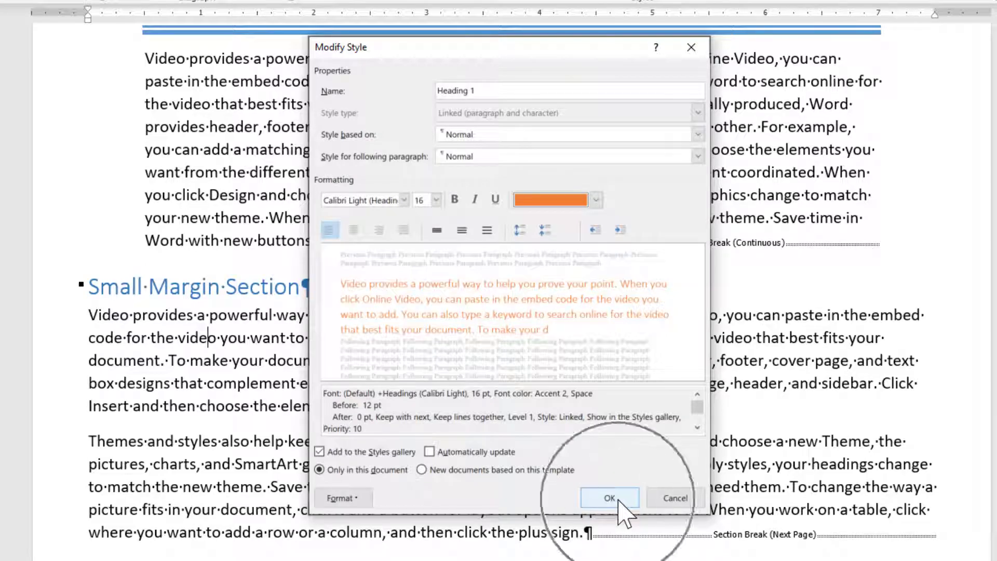
pyautogui.click(202, 293)
pyautogui.scroll(-10, 202, 292)
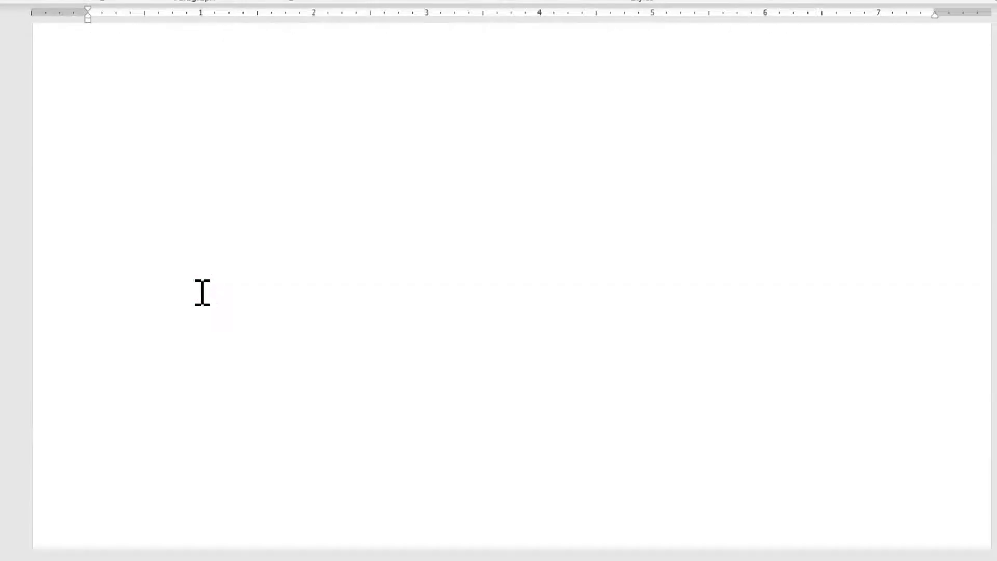
pyautogui.scroll(5, 364, 319)
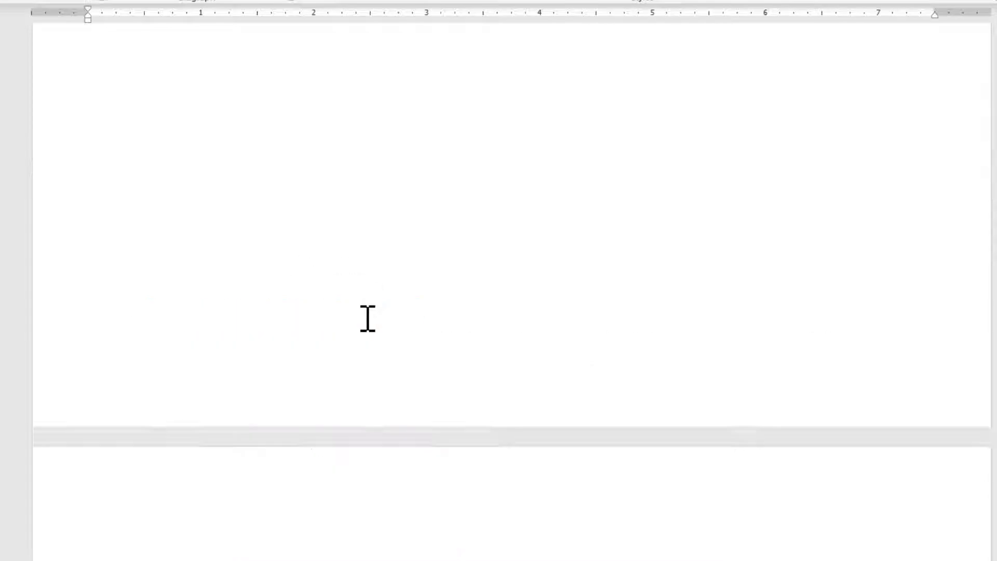
pyautogui.scroll(10, 368, 319)
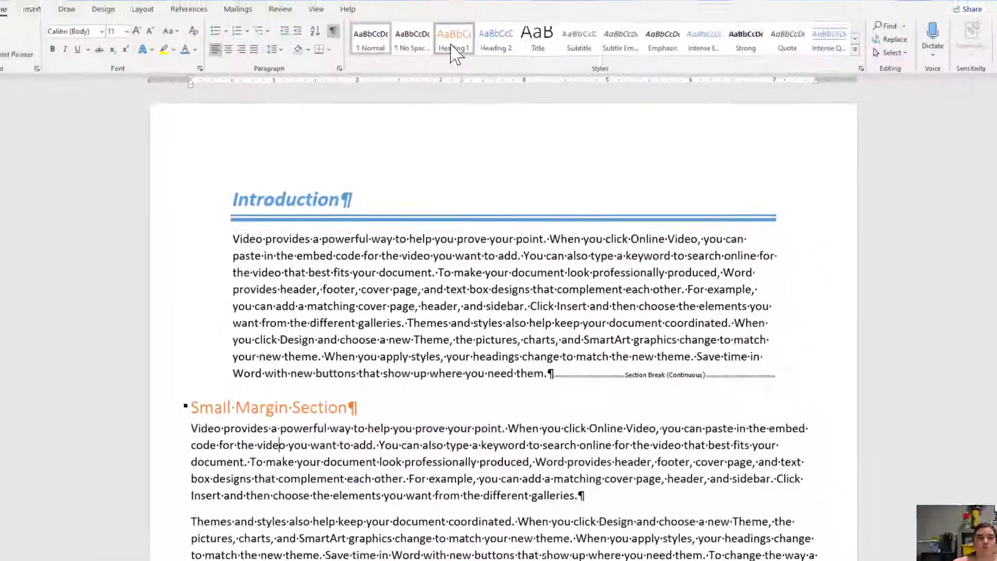
# Examine the additional format categories available when modifying the Heading 1 style, and leave without making changes
pyautogui.rightClick(454, 58)
pyautogui.click(466, 91)
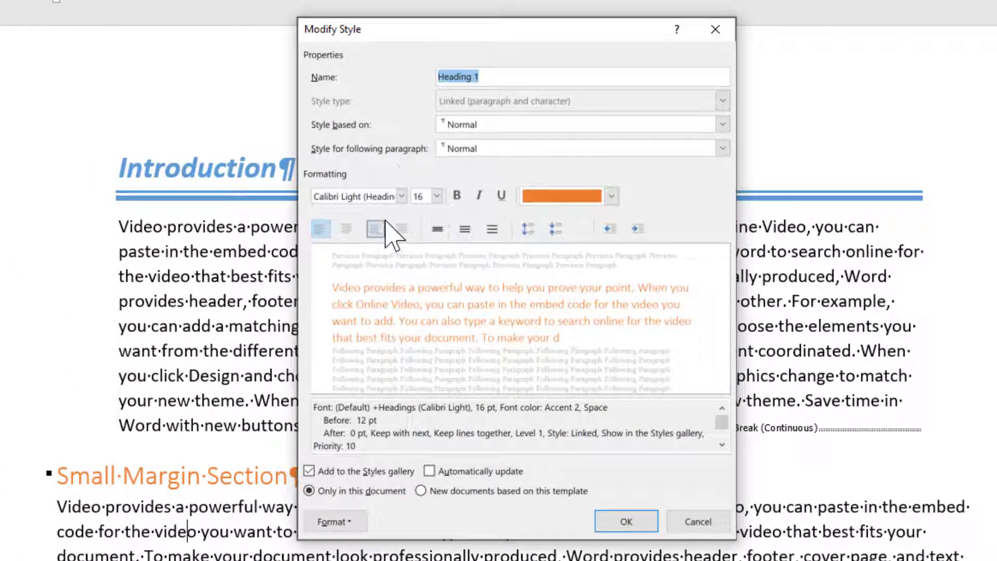
pyautogui.click(348, 229)
pyautogui.click(358, 523)
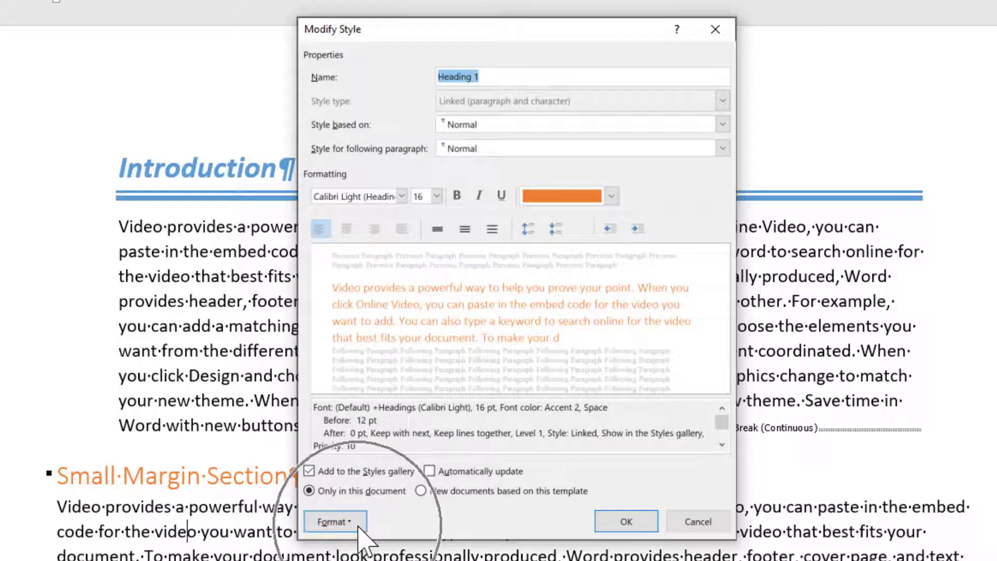
pyautogui.click(358, 523)
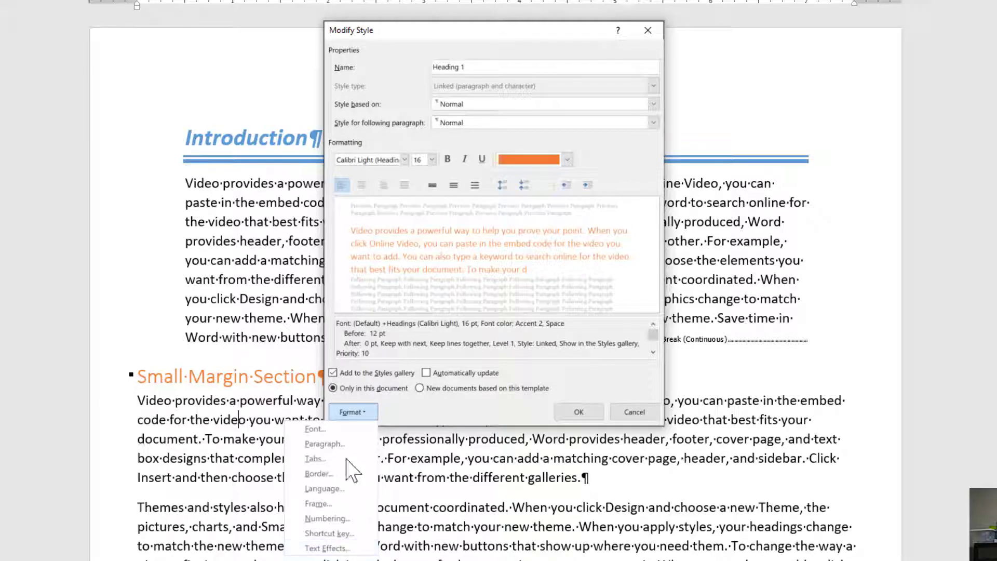
pyautogui.click(444, 418)
pyautogui.click(634, 412)
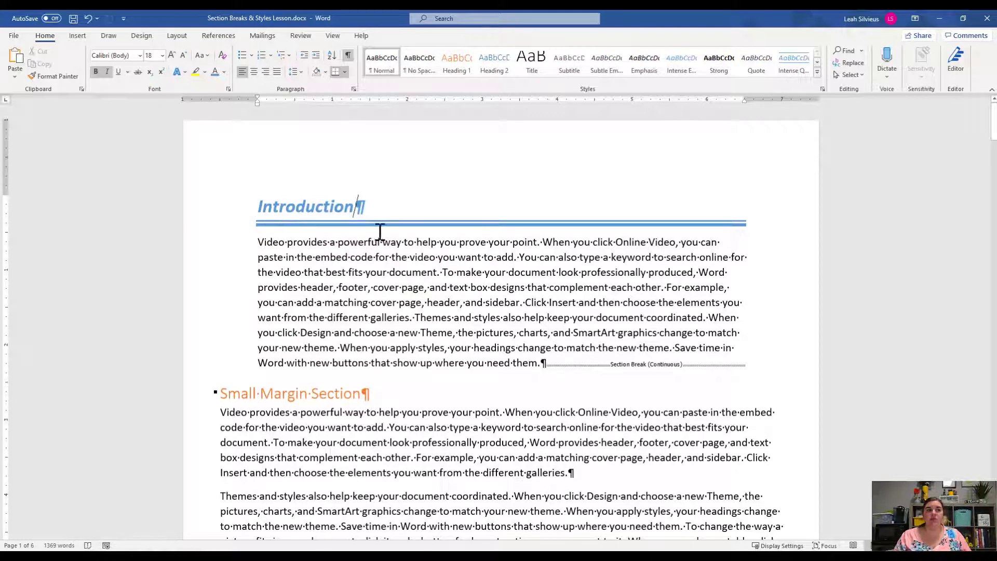
# Update the Heading 1 style to match the formatting of the Introduction heading and check the other section headings
pyautogui.rightClick(457, 68)
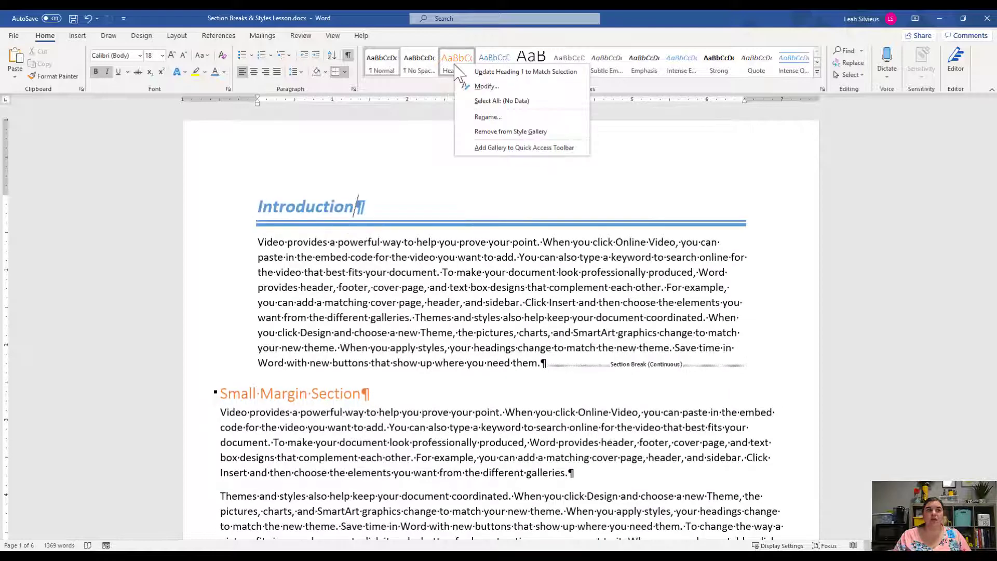
pyautogui.click(353, 219)
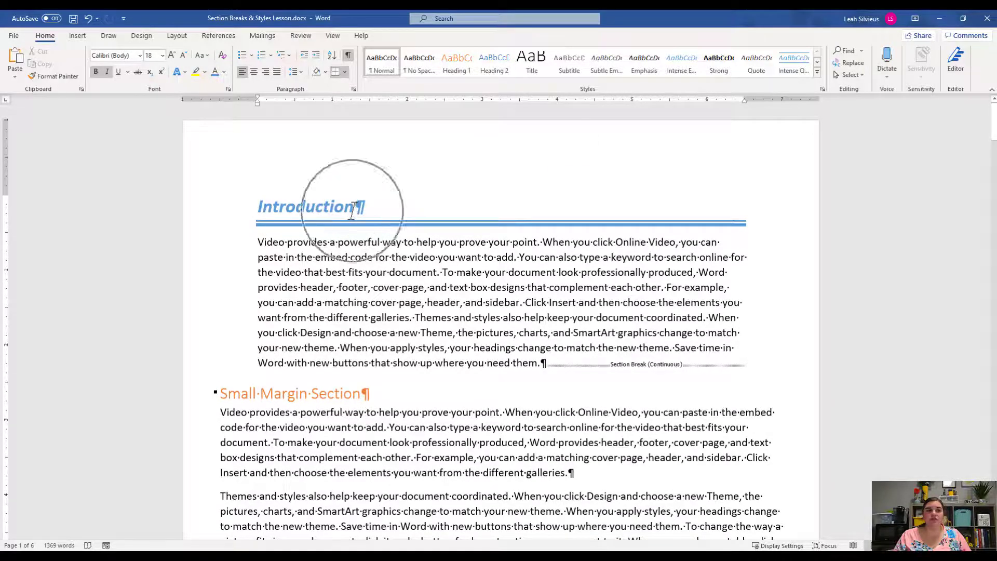
pyautogui.rightClick(446, 68)
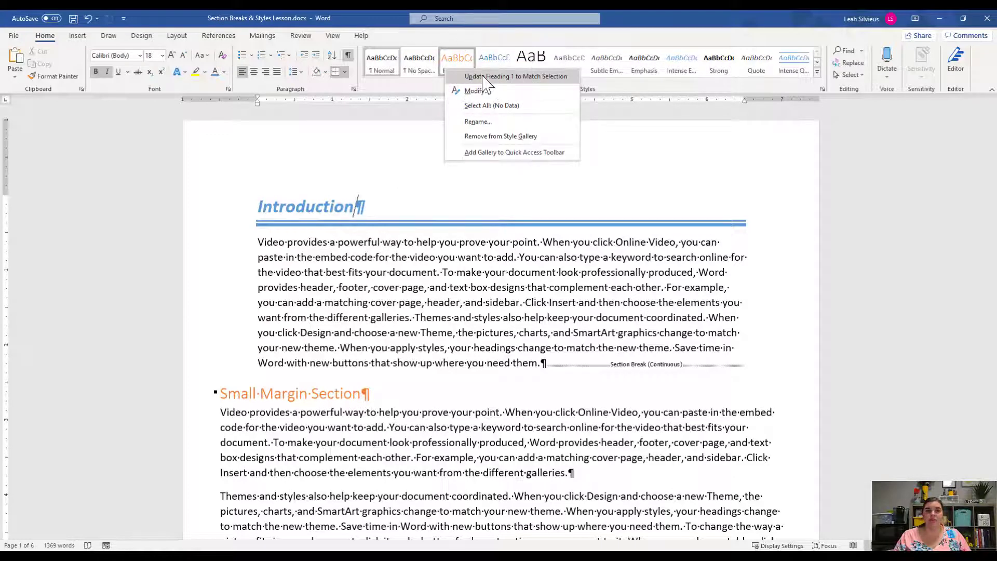
pyautogui.click(362, 203)
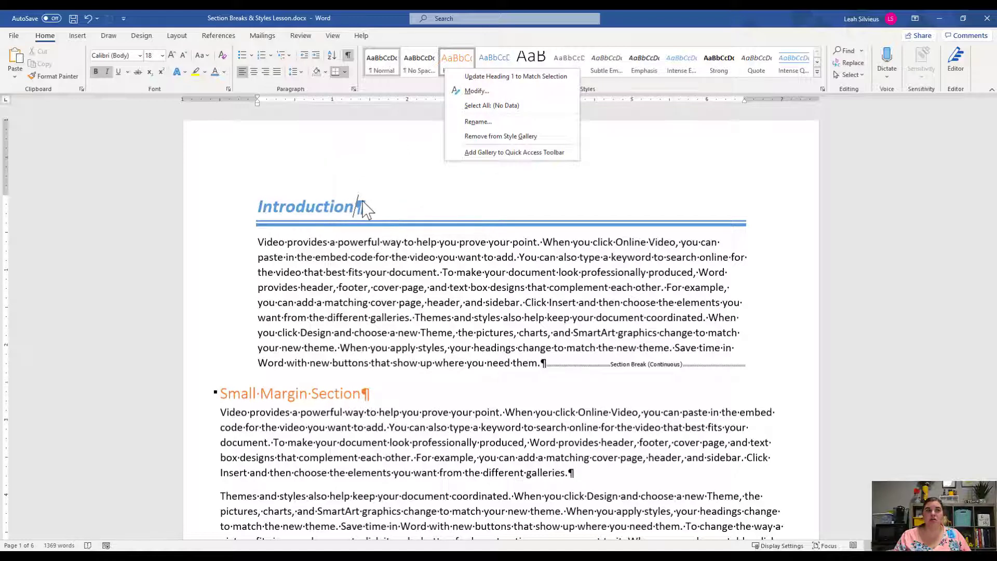
pyautogui.press('ctrl')
pyautogui.press('ctrl')
pyautogui.press('ctrl')
pyautogui.press('ctrl')
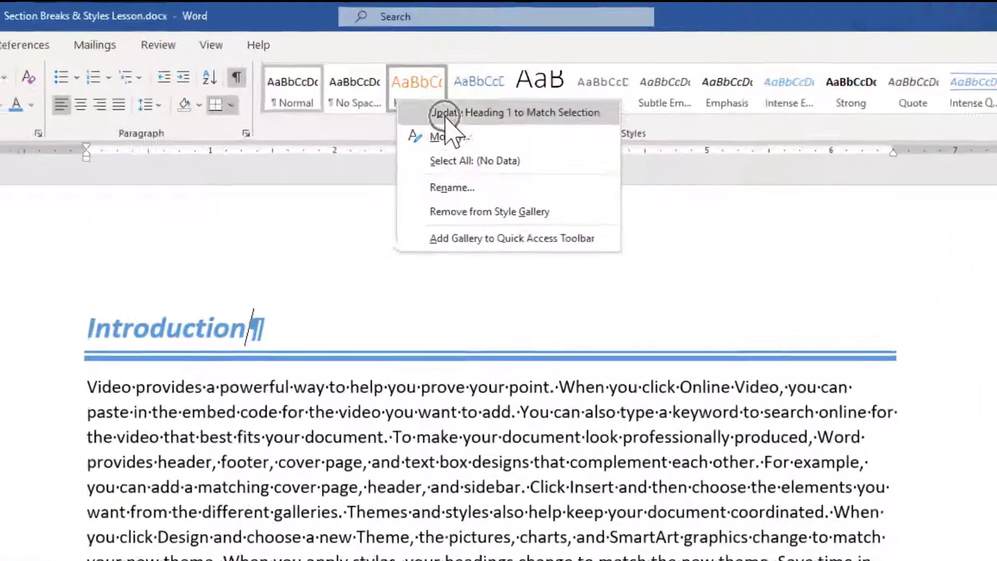
pyautogui.click(474, 79)
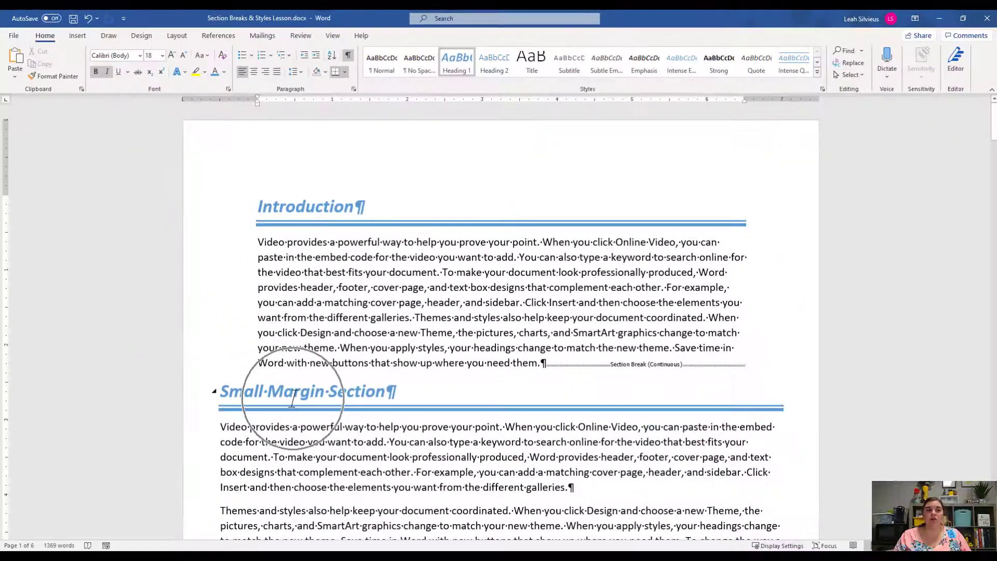
pyautogui.scroll(-10, 296, 411)
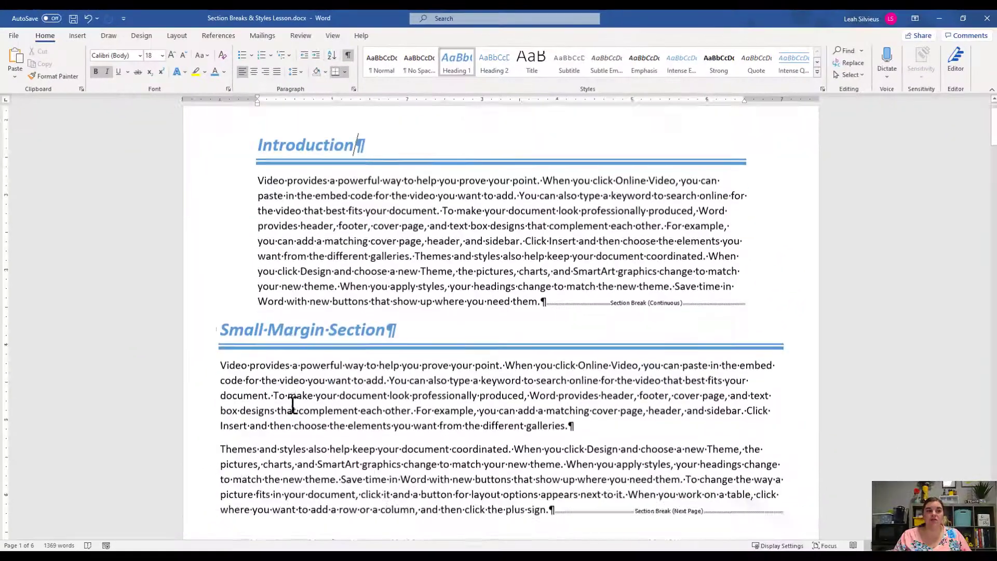
pyautogui.scroll(-6, 296, 410)
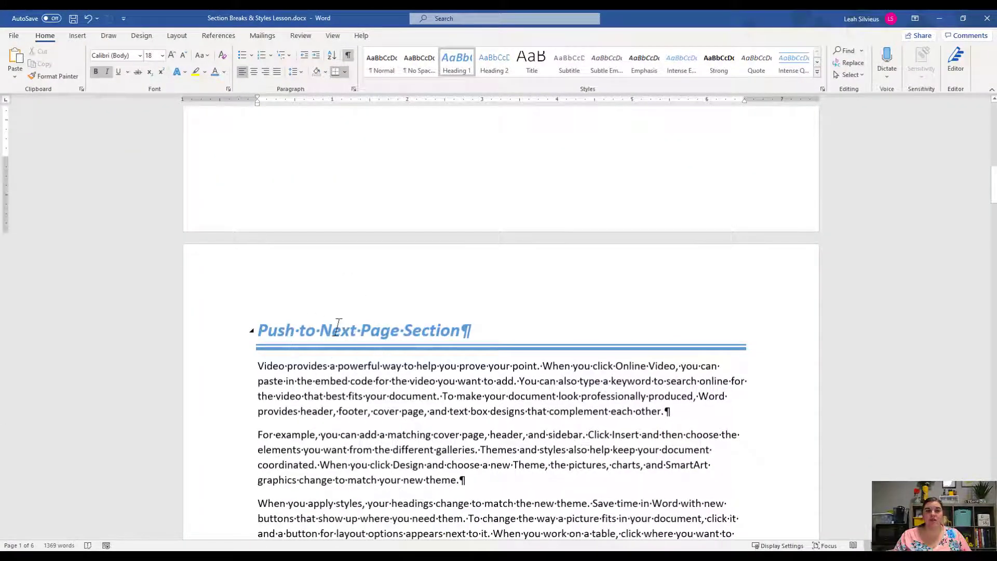
# Check which styles are applied to the Introduction body paragraph and the Small Margin Section heading
pyautogui.scroll(15, 356, 340)
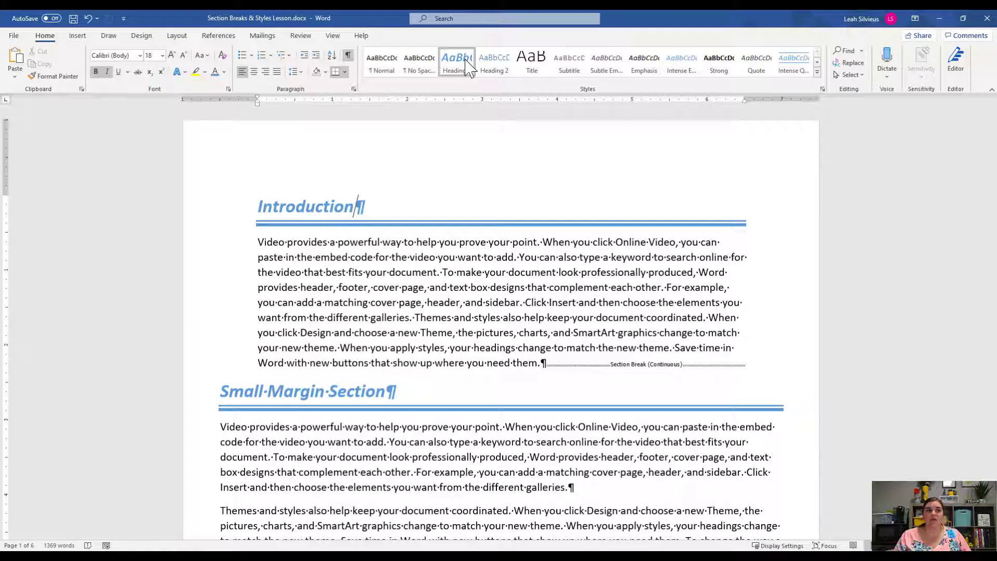
pyautogui.click(306, 294)
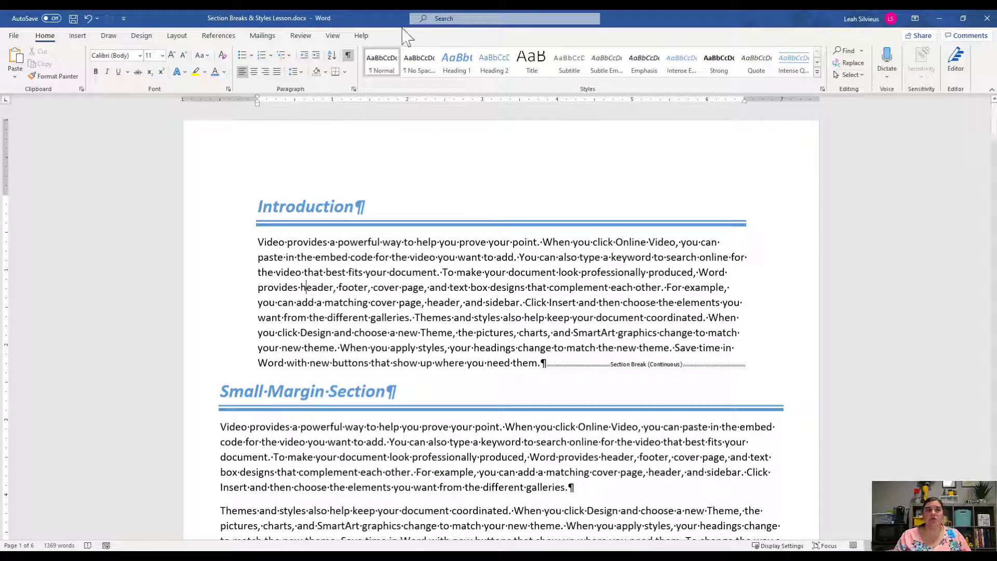
pyautogui.click(382, 81)
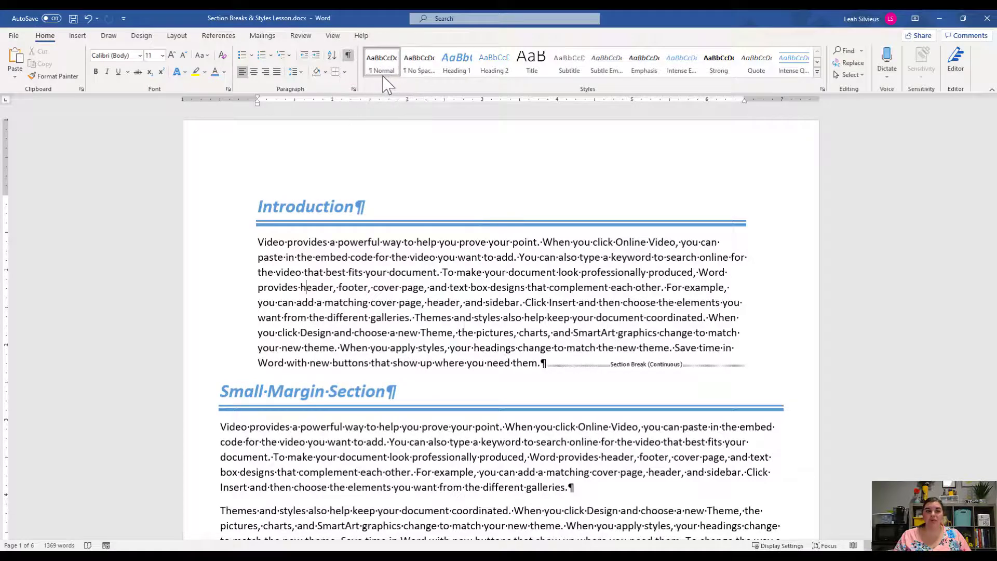
pyautogui.click(353, 389)
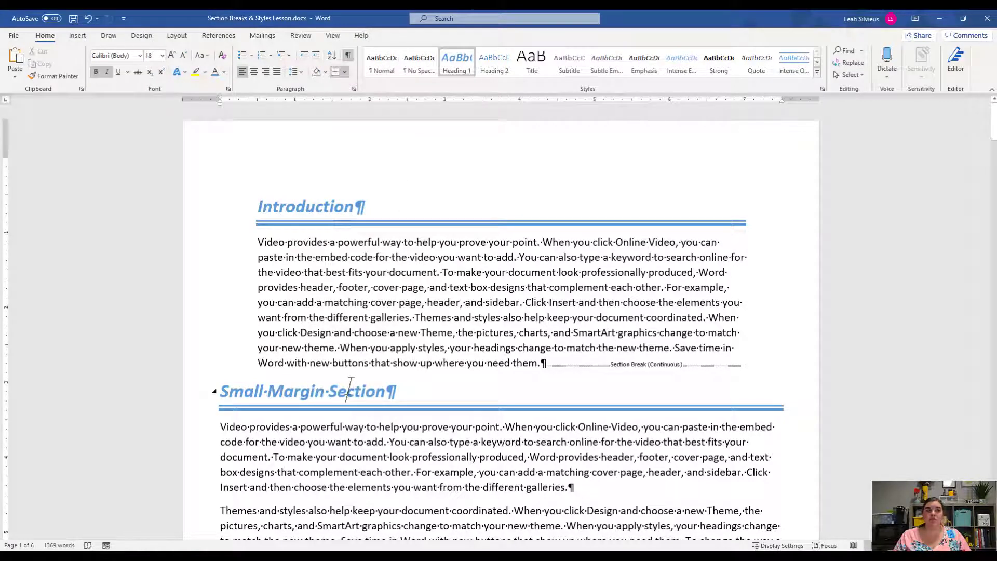
# Apply the Heading 1 style to the headings for the next even page, the next odd page with landscape, and the Conclusion
pyautogui.scroll(-7, 351, 386)
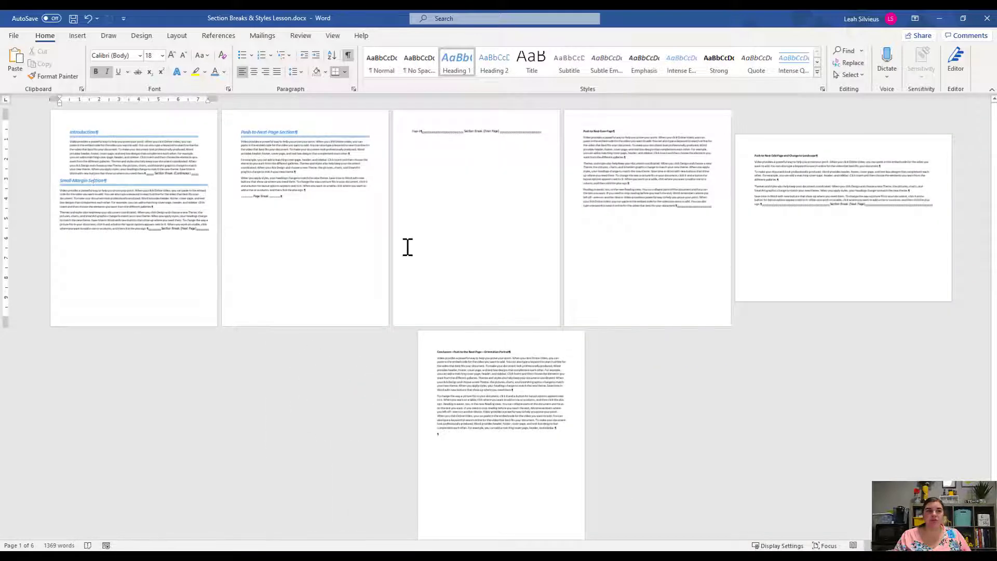
pyautogui.click(594, 132)
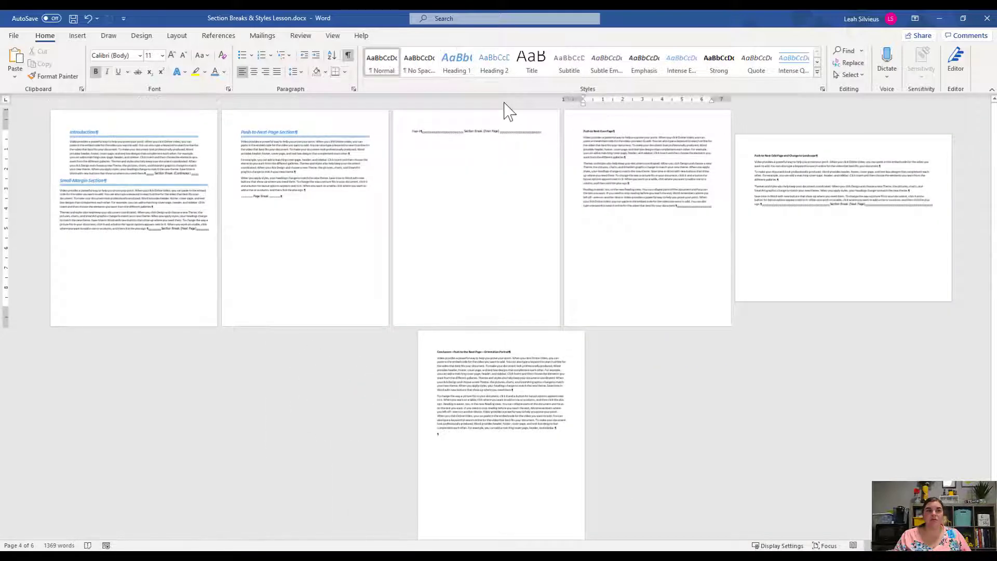
pyautogui.click(469, 77)
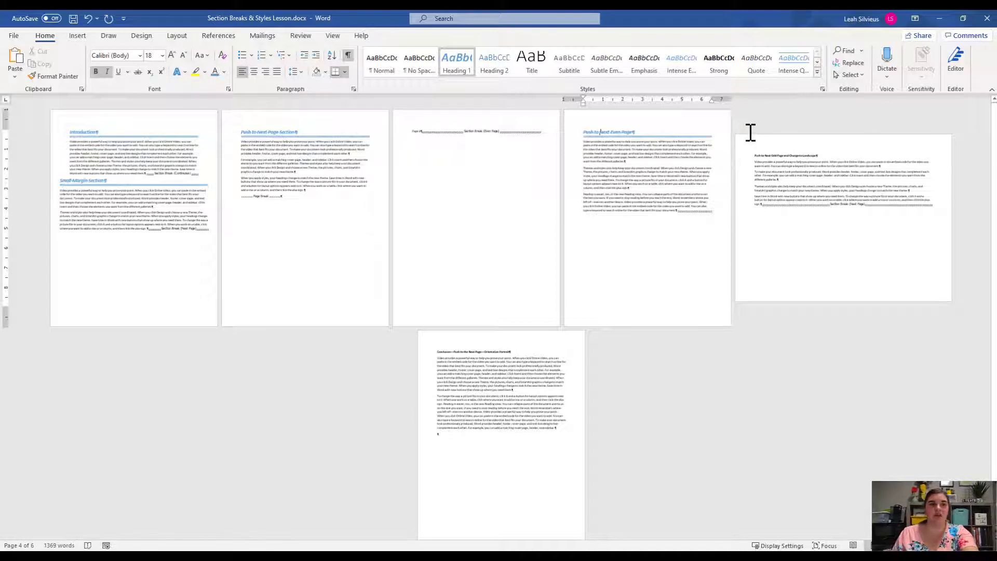
pyautogui.click(770, 155)
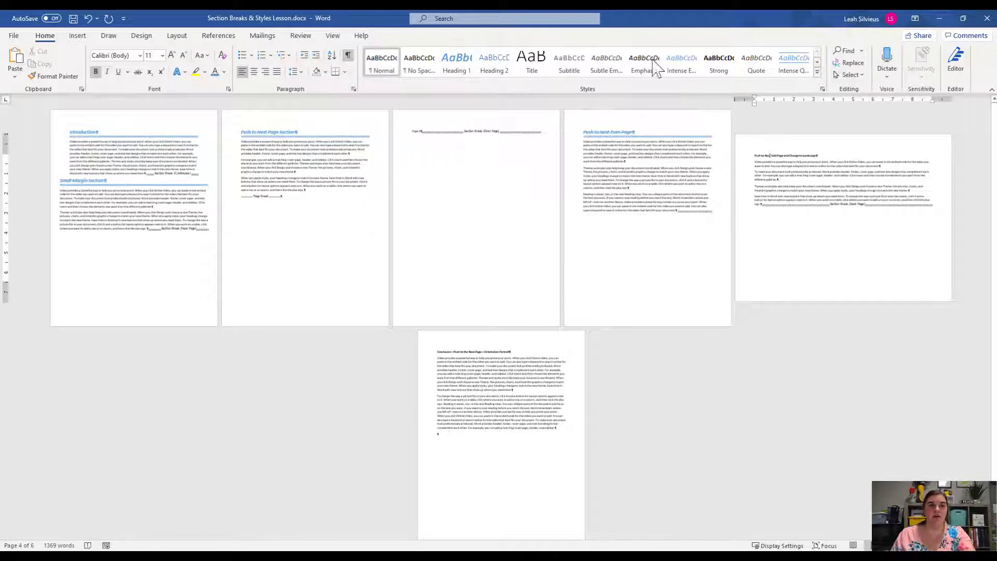
pyautogui.click(456, 62)
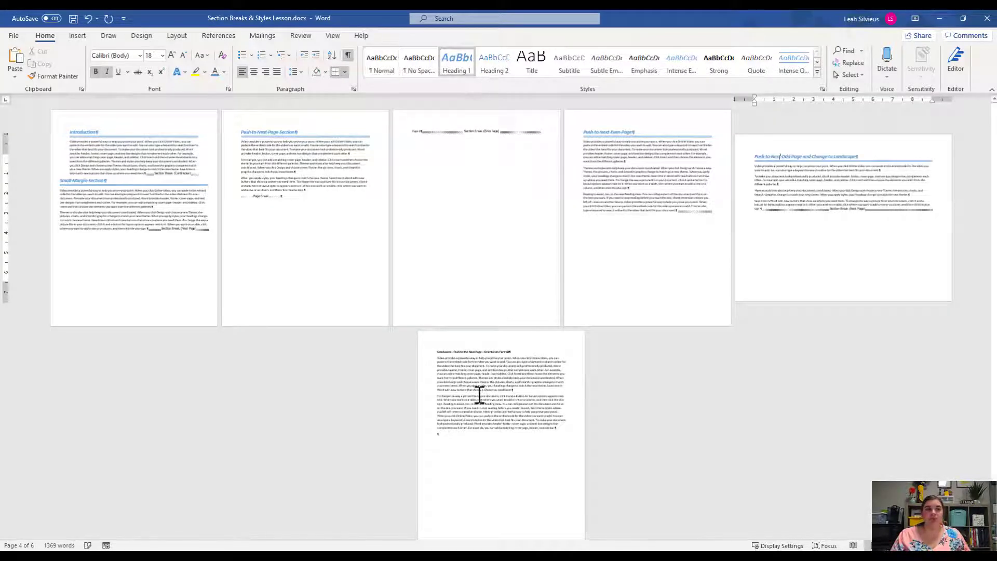
pyautogui.click(484, 352)
pyautogui.click(454, 65)
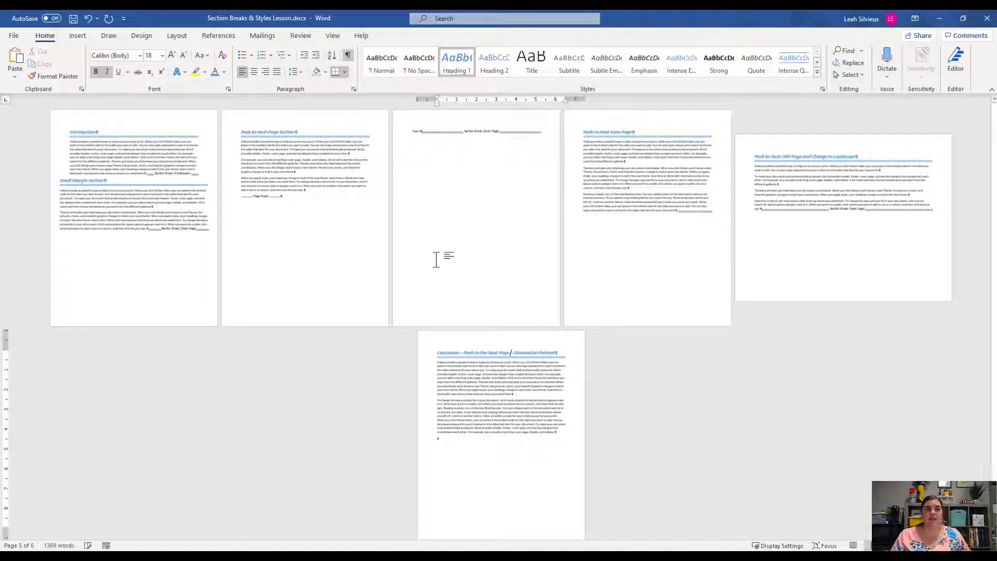
# Modify the Heading 1 style to use the green theme font color and check the headings across all pages
pyautogui.scroll(3, 449, 279)
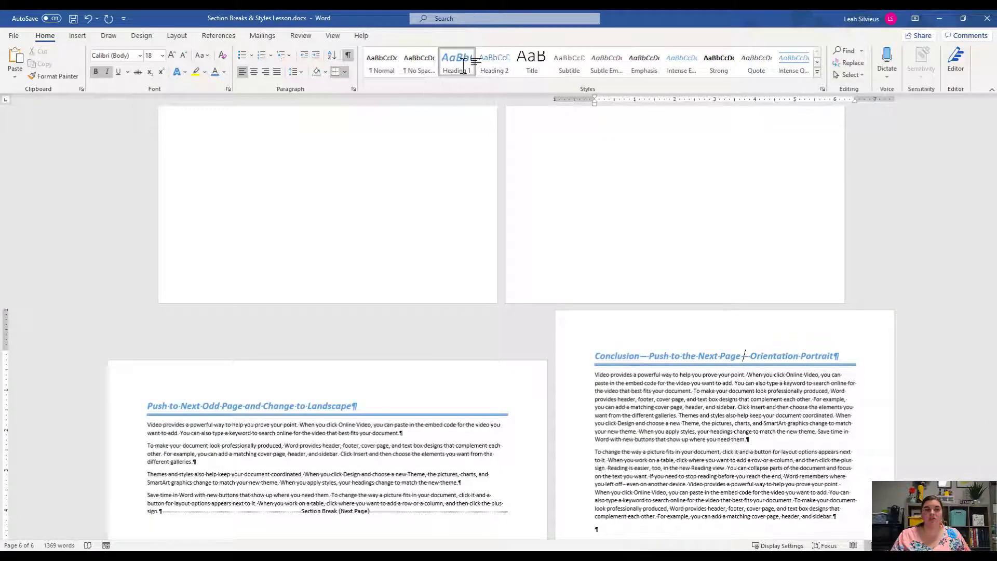
pyautogui.rightClick(463, 66)
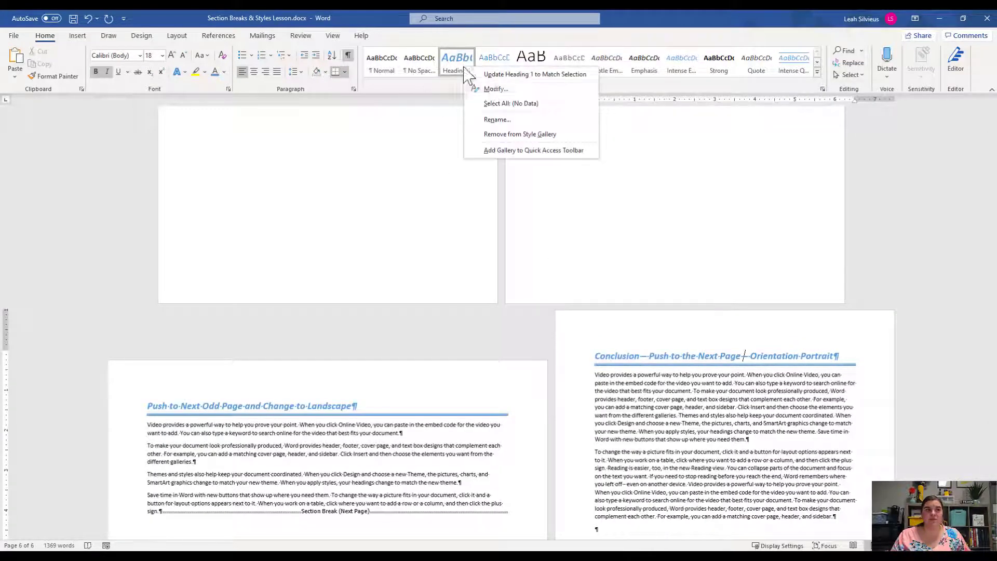
pyautogui.click(494, 89)
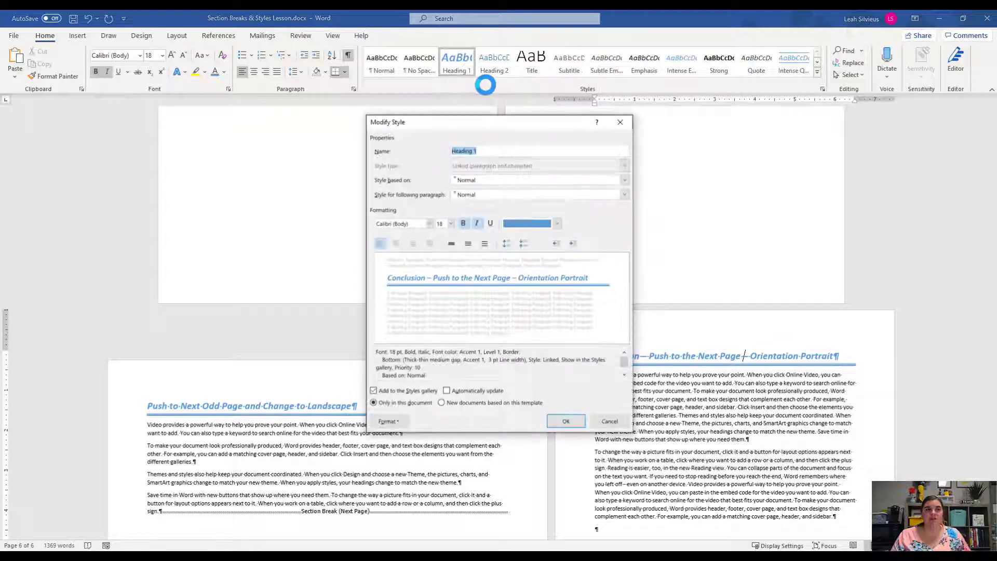
pyautogui.click(556, 224)
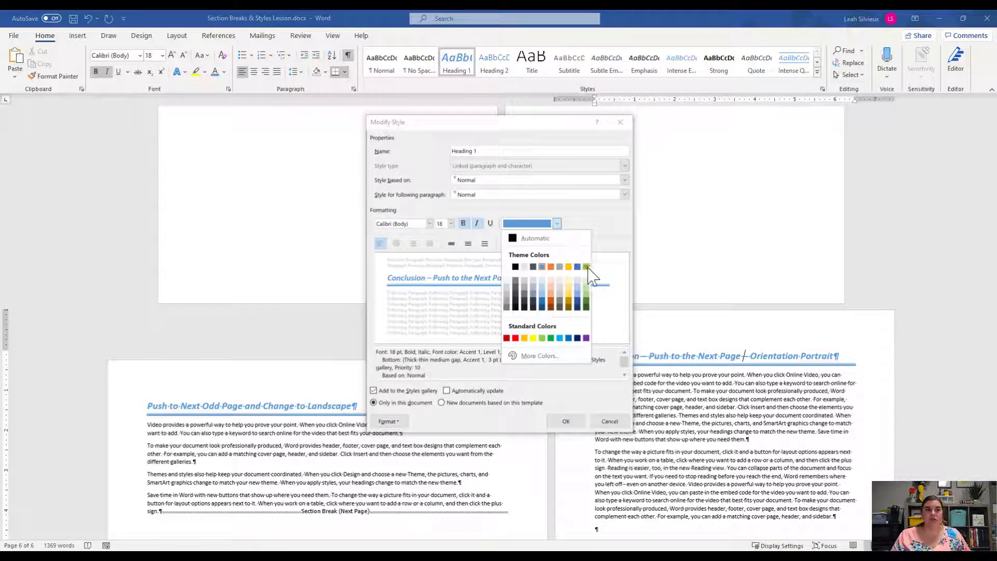
pyautogui.click(587, 268)
pyautogui.click(573, 421)
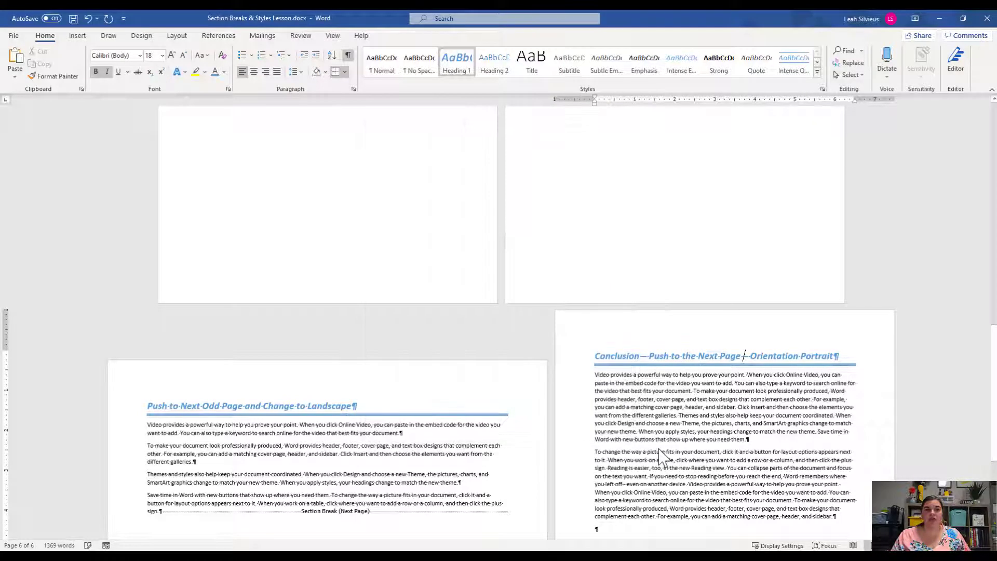
pyautogui.scroll(-3, 660, 456)
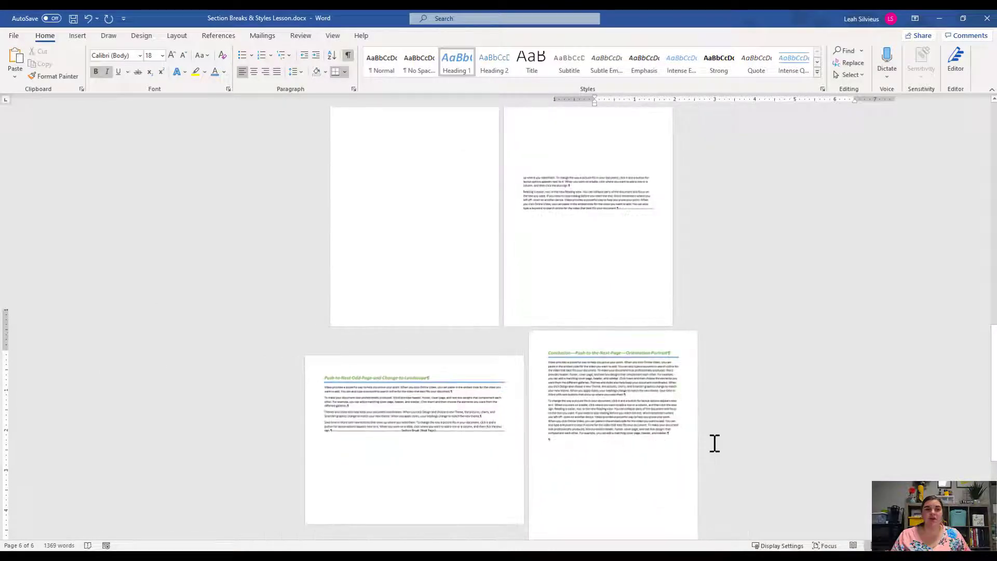
pyautogui.scroll(3, 714, 443)
pyautogui.scroll(-3, 682, 420)
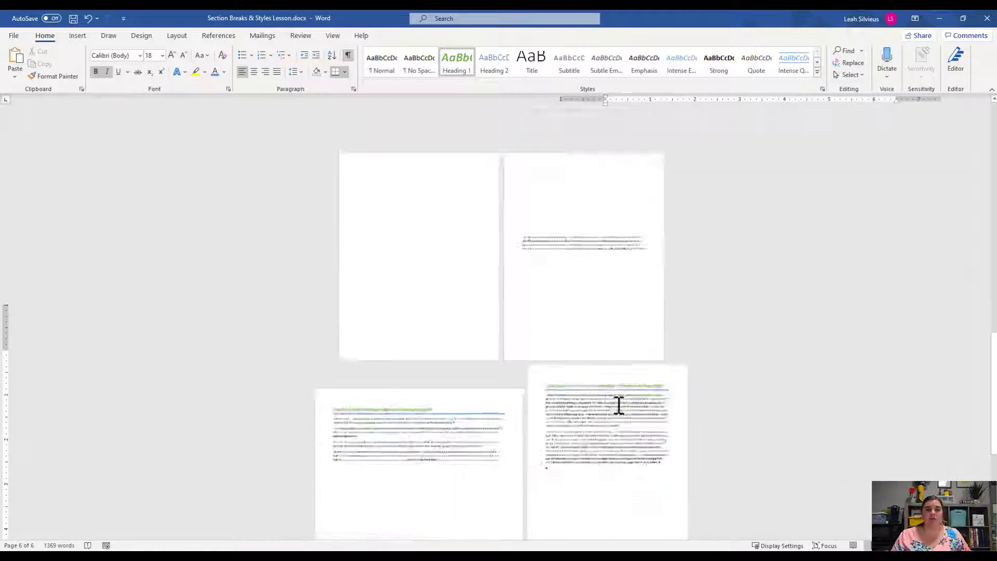
pyautogui.scroll(-2, 527, 187)
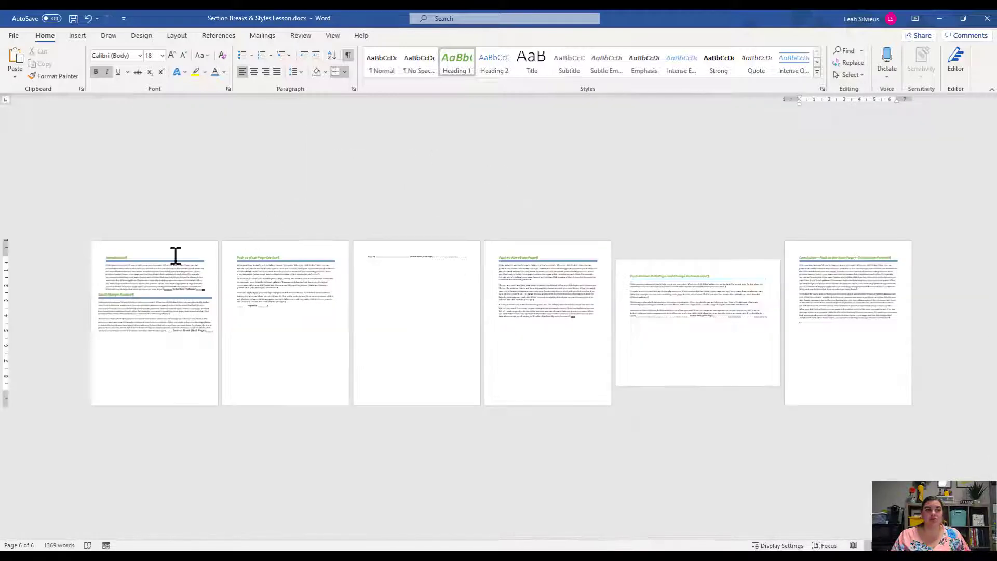